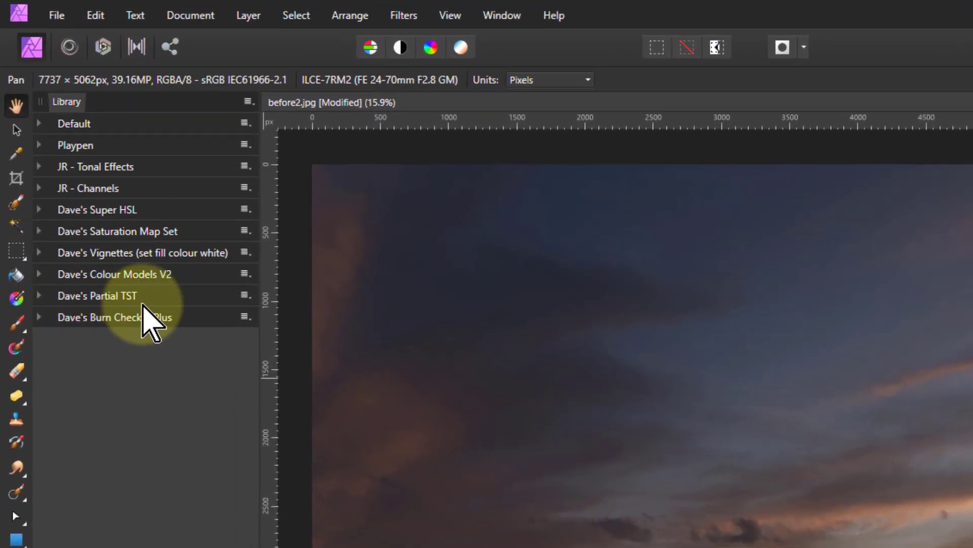
Run the Partial Tint, Partial Shade and Partial Tone macros from the Partial TST Library group onto the sunset.
click(40, 296)
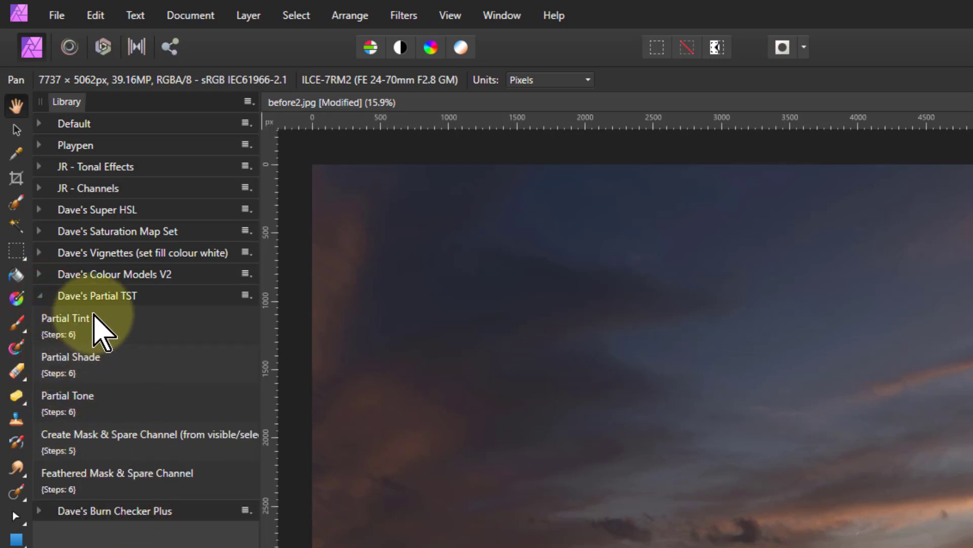
click(71, 324)
drag(81, 398, 402, 521)
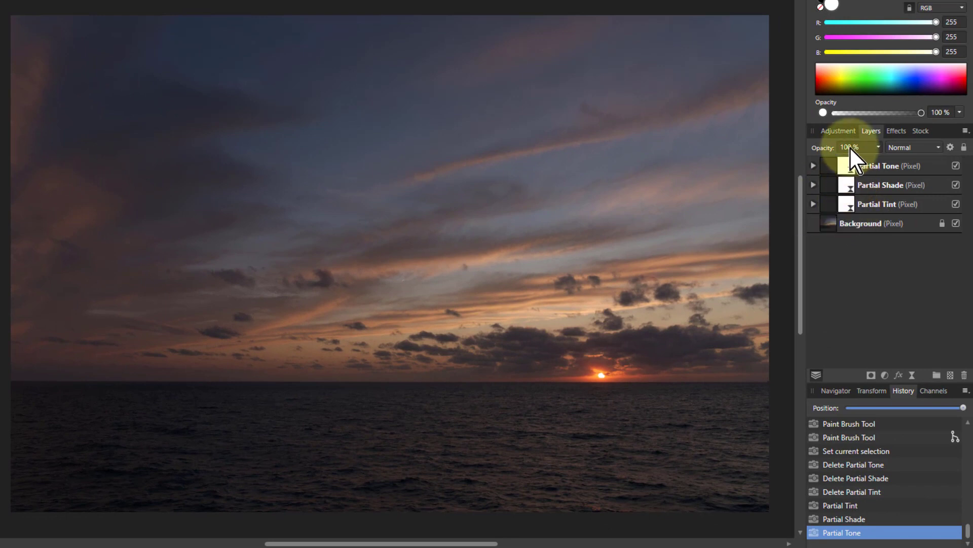
Raise the Partial Tint layer's Coarse Tint Extent to near maximum in its procedural texture settings and apply it.
double_click(850, 207)
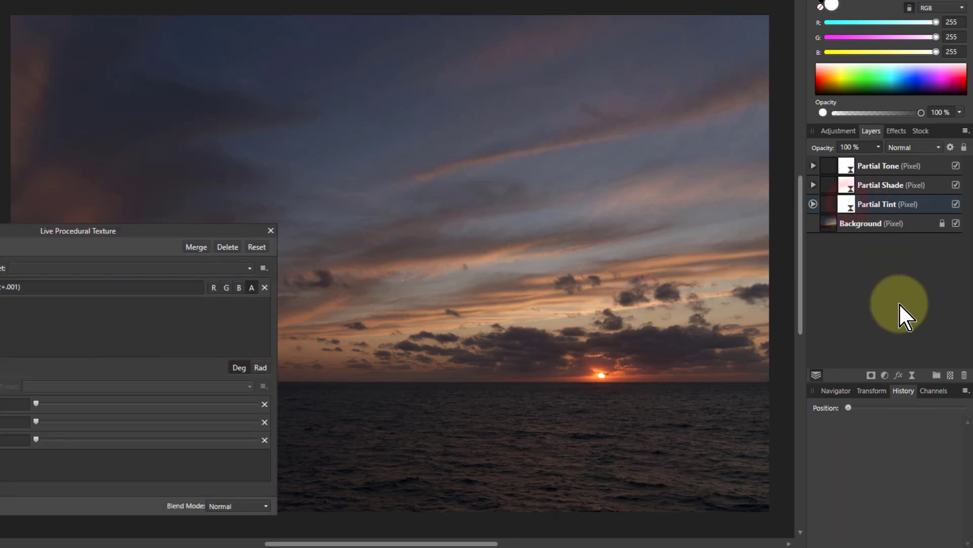
drag(132, 236, 263, 235)
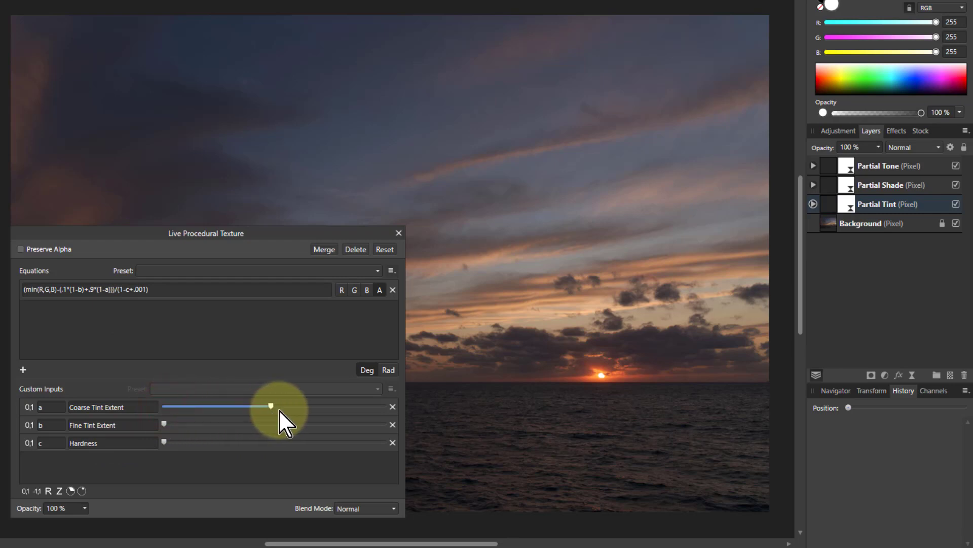
drag(313, 409, 233, 409)
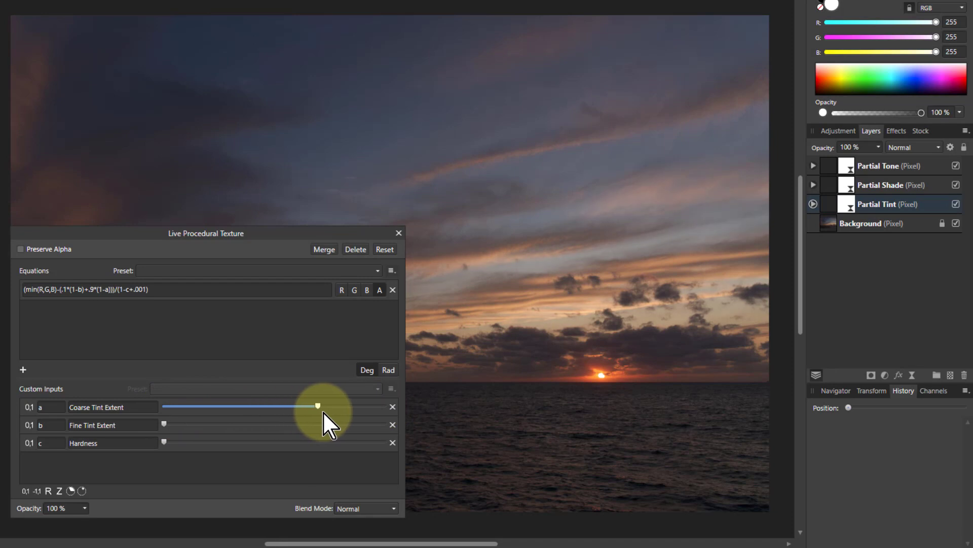
drag(400, 410, 395, 430)
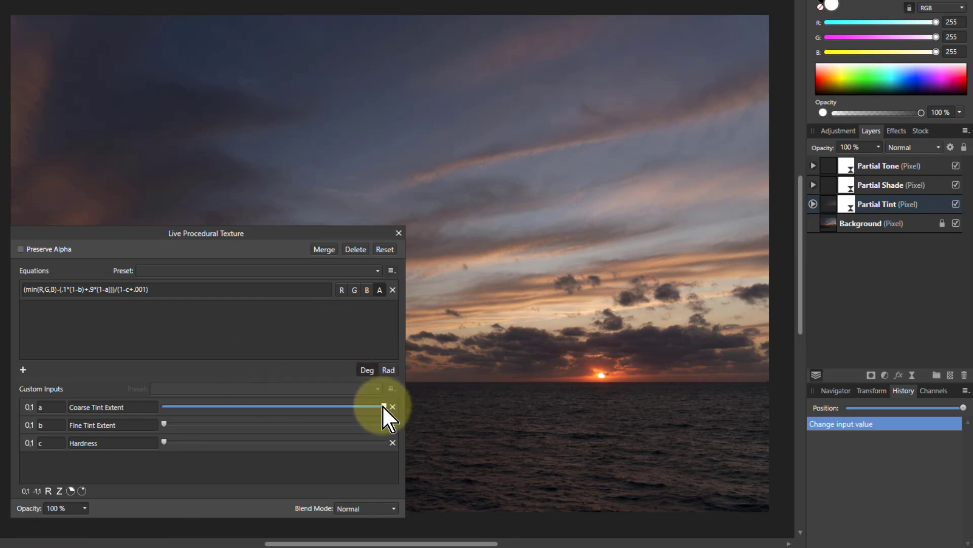
click(357, 407)
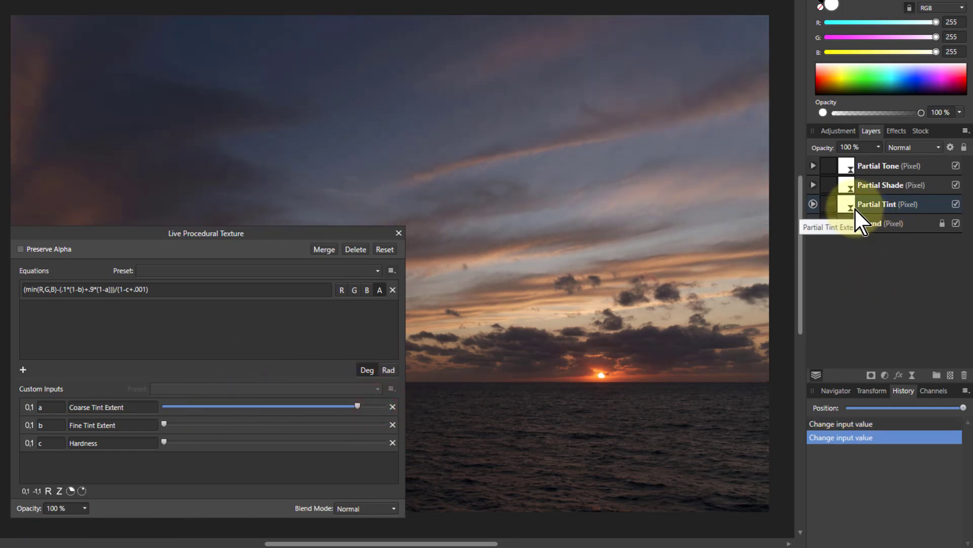
click(826, 208)
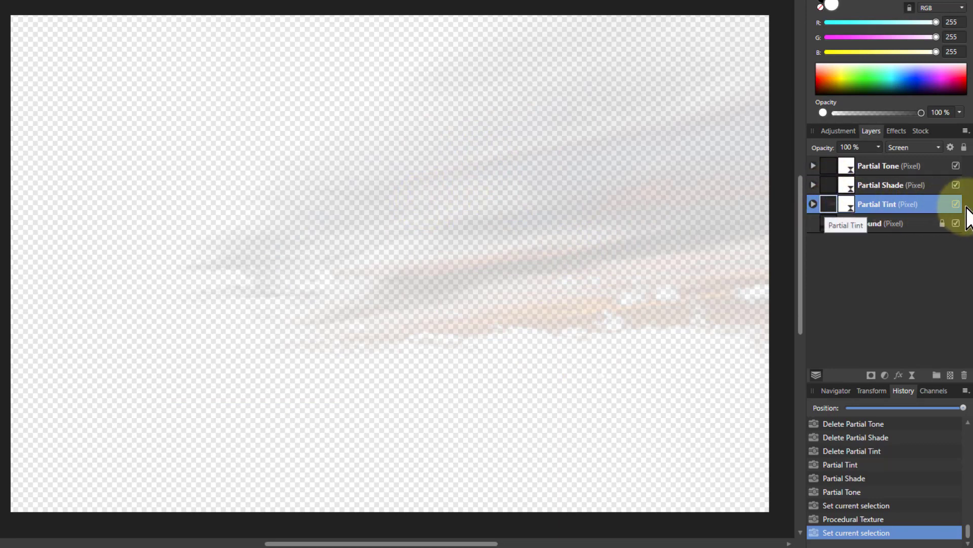
Hide the Background, Partial Tone and Partial Shade layers, leaving Partial Tint selected on its own.
click(956, 223)
click(821, 186)
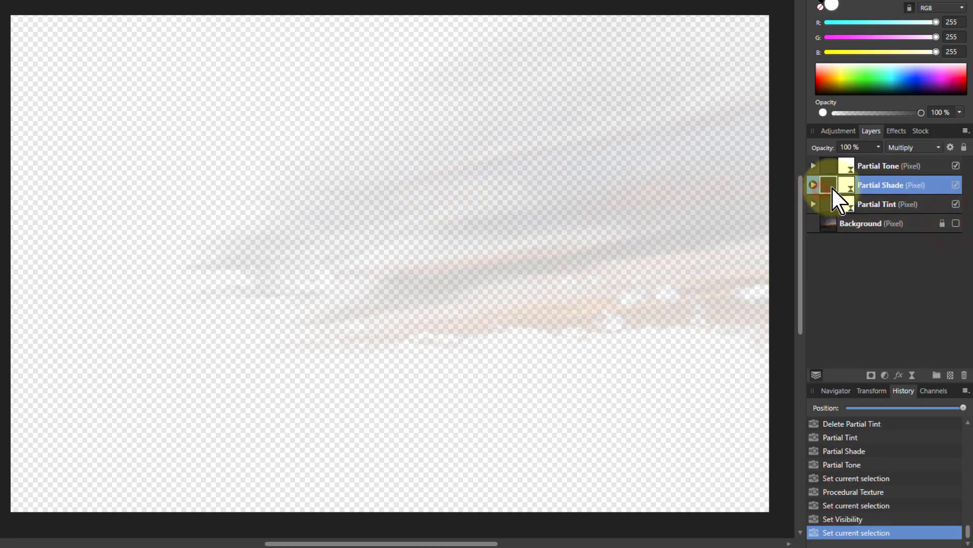
click(956, 166)
click(955, 184)
click(847, 203)
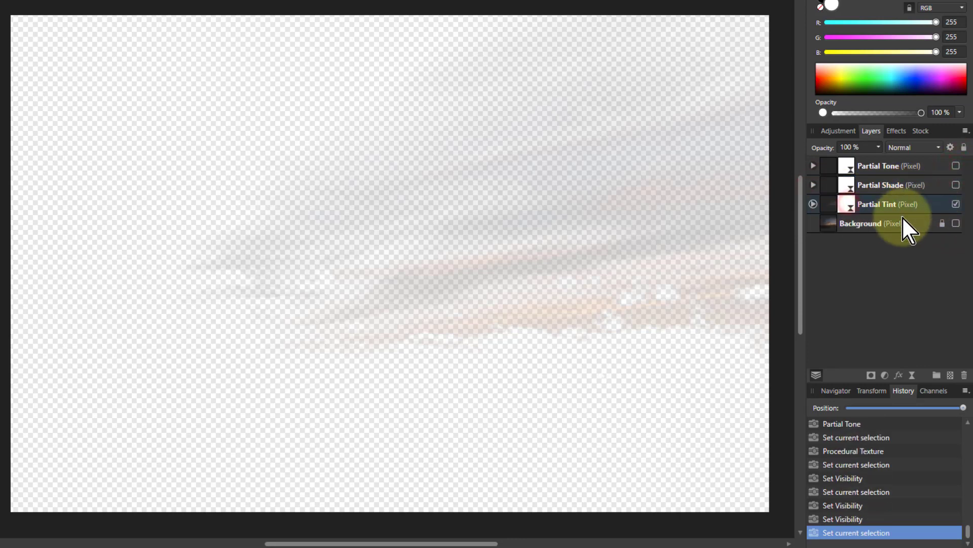
Set Partial Tint Extent's Coarse Tint Extent to maximum, Hardness near midway and Fine Tint Extent around a quarter.
click(813, 204)
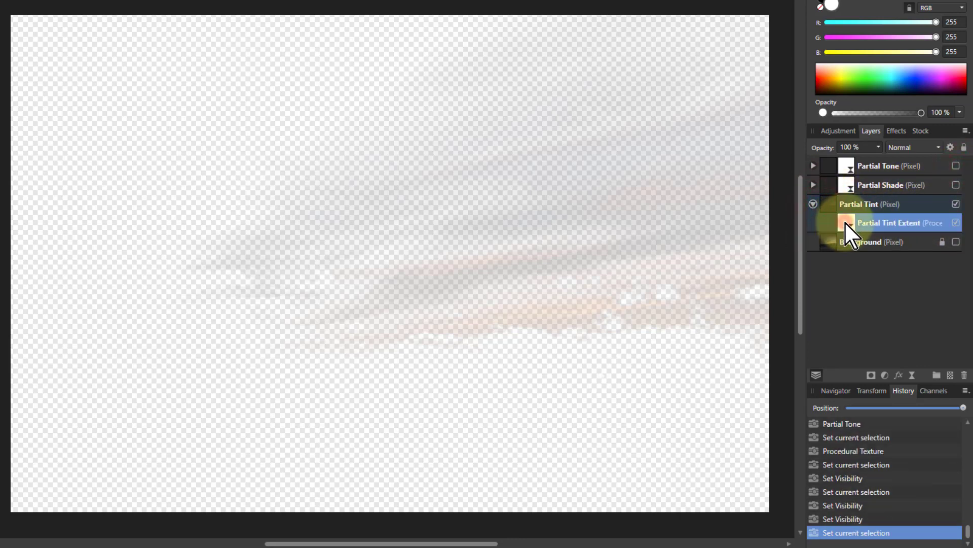
double_click(847, 223)
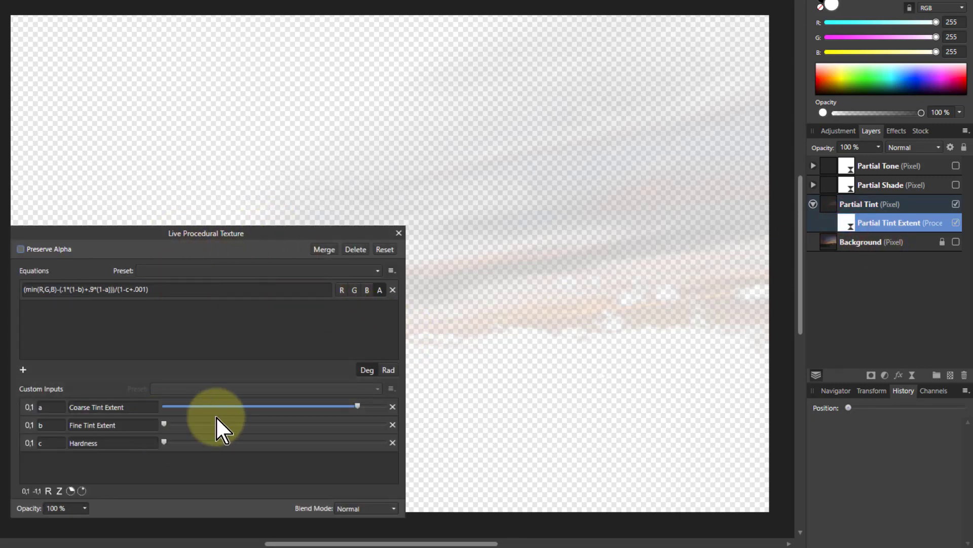
mouse_move(357, 406)
mouse_down()
mouse_move(228, 404)
mouse_move(419, 406)
mouse_move(299, 406)
mouse_move(375, 406)
mouse_up()
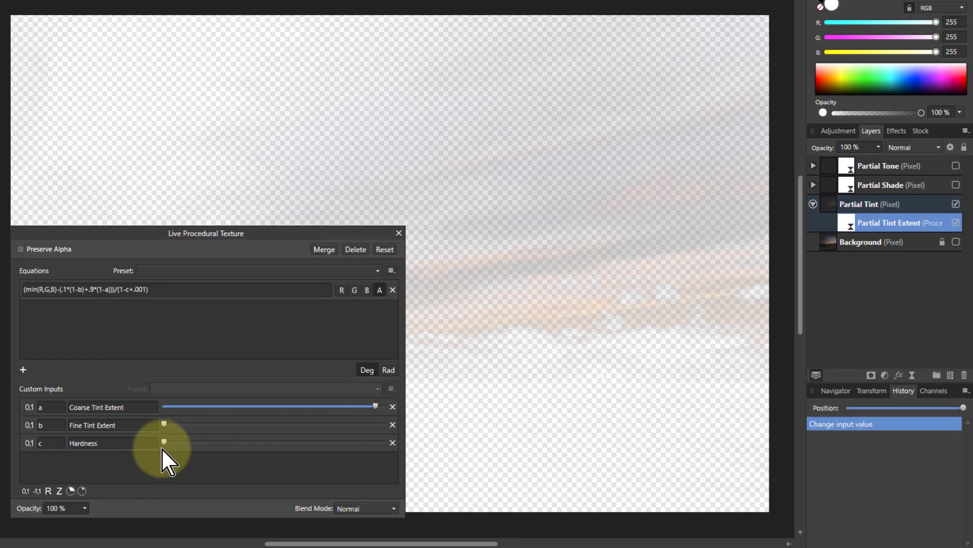
drag(218, 441, 251, 441)
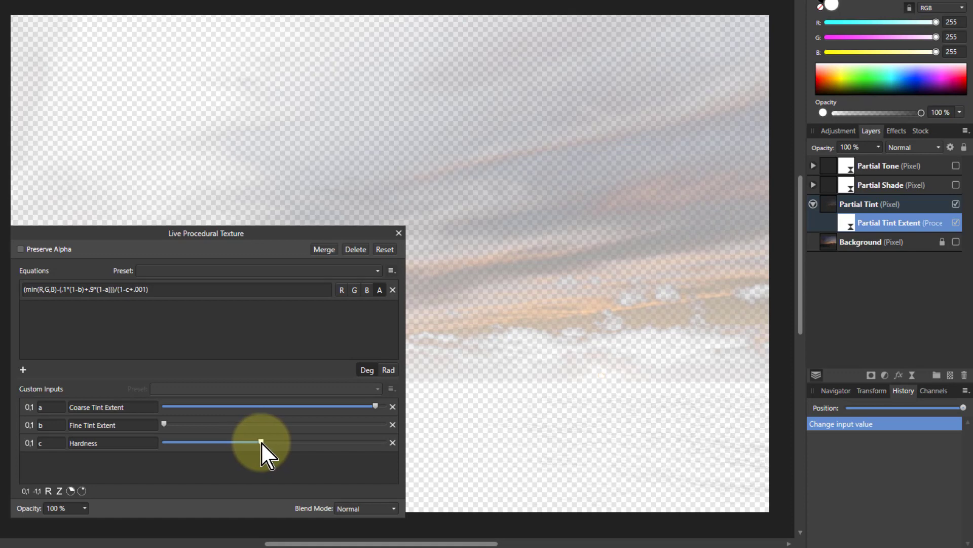
drag(161, 423, 224, 425)
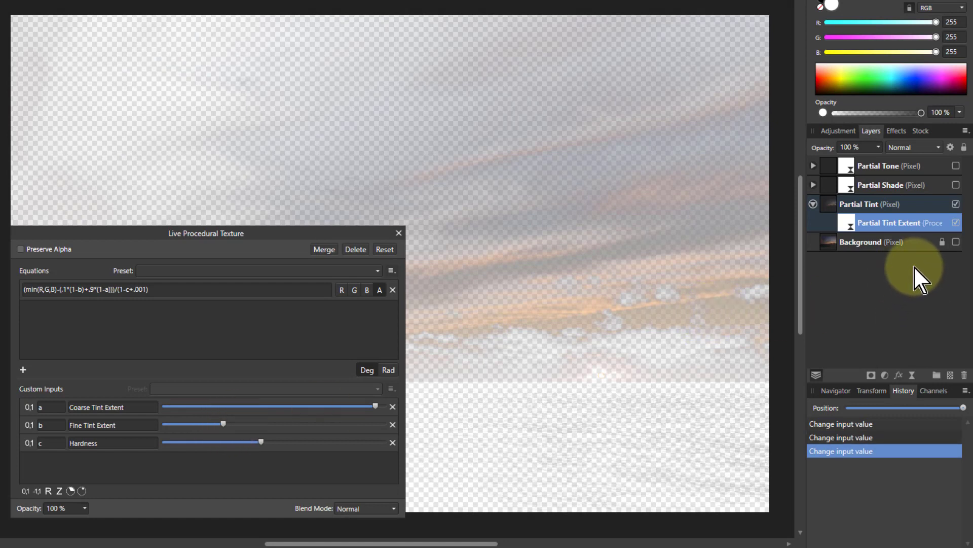
Show the Background again, close the texture settings, and toggle Partial Tint off and on to compare.
click(956, 242)
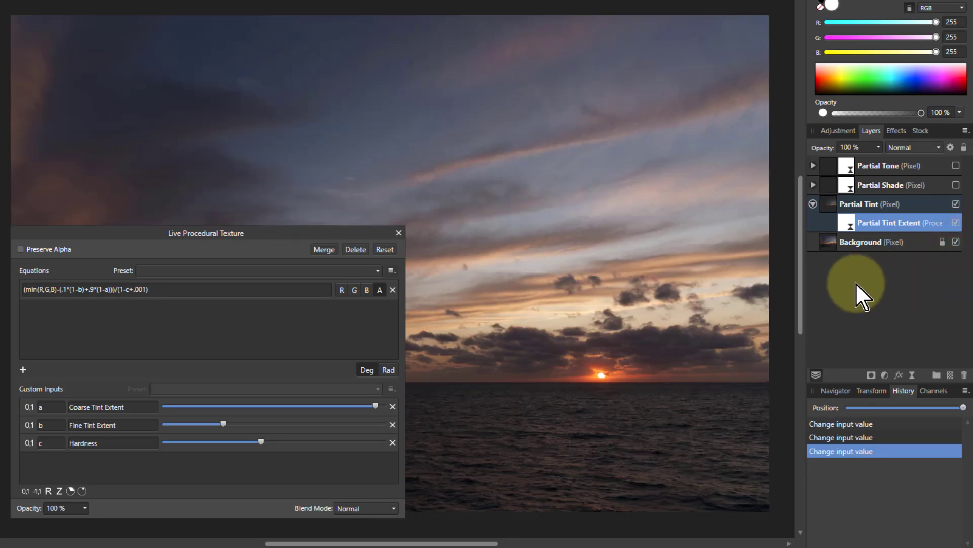
click(839, 206)
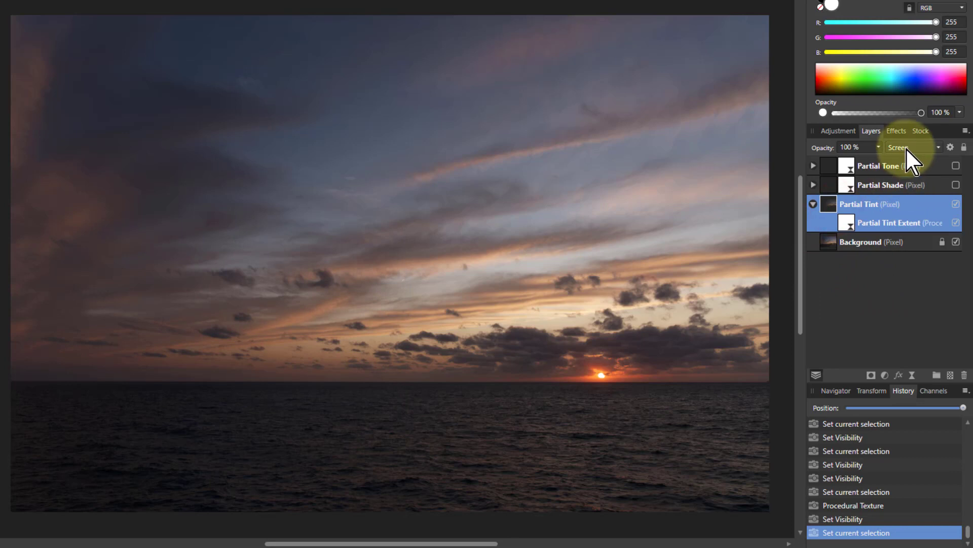
click(957, 204)
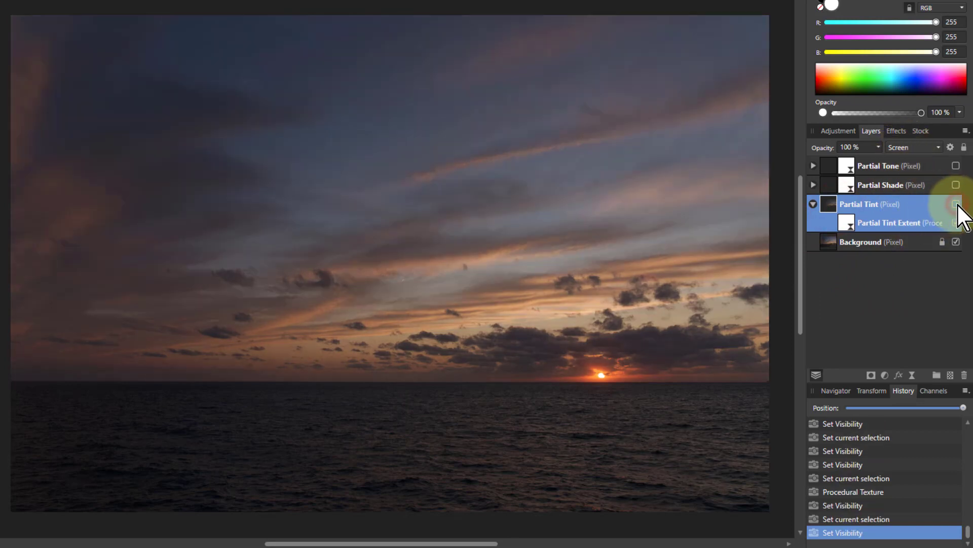
click(957, 203)
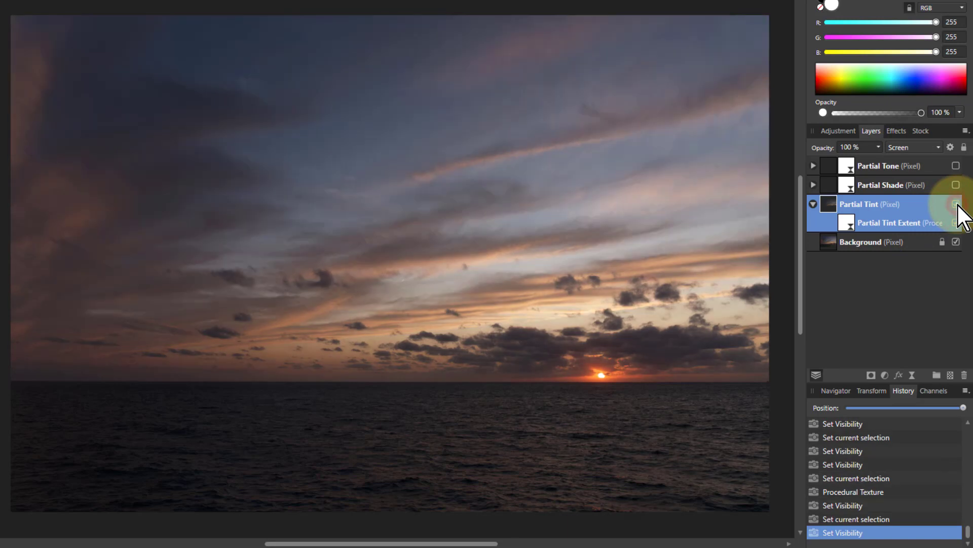
Add an orange Lens Filter to Partial Tint at 73% Optical Density, with the Background hidden.
click(885, 375)
click(807, 332)
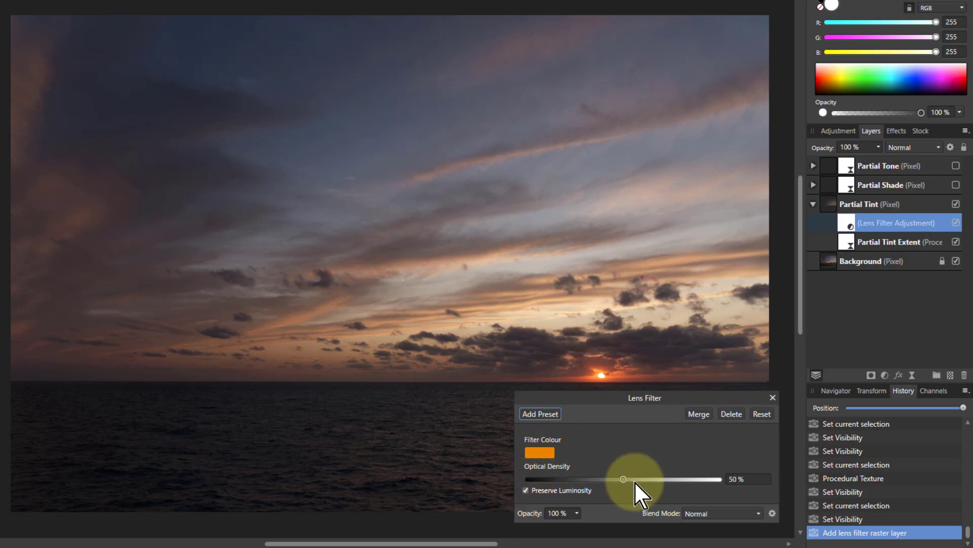
drag(624, 479, 698, 485)
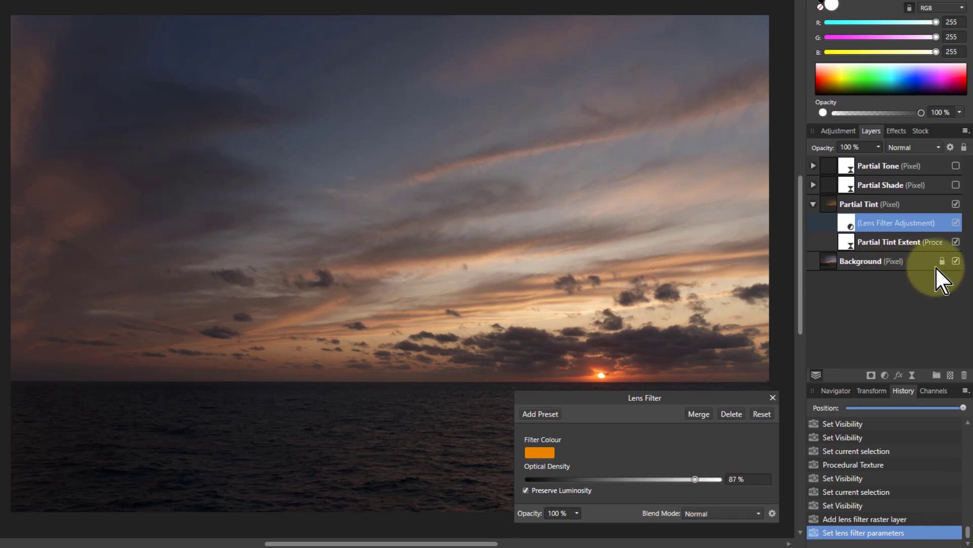
click(956, 260)
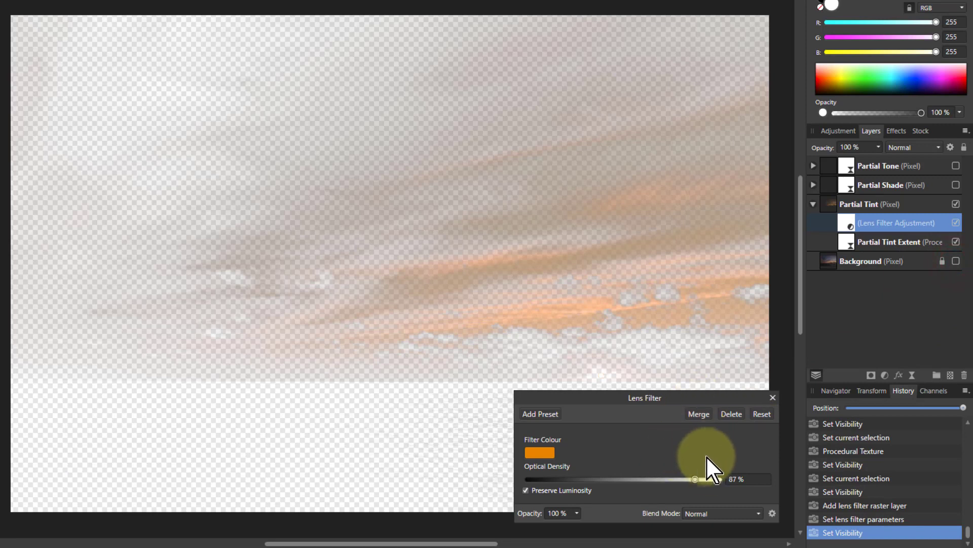
drag(695, 477, 578, 483)
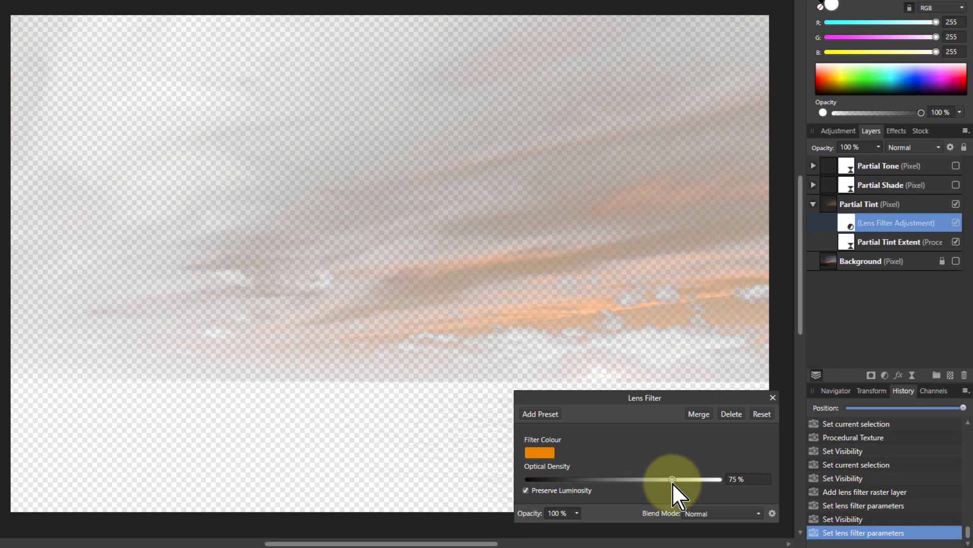
drag(672, 483, 667, 481)
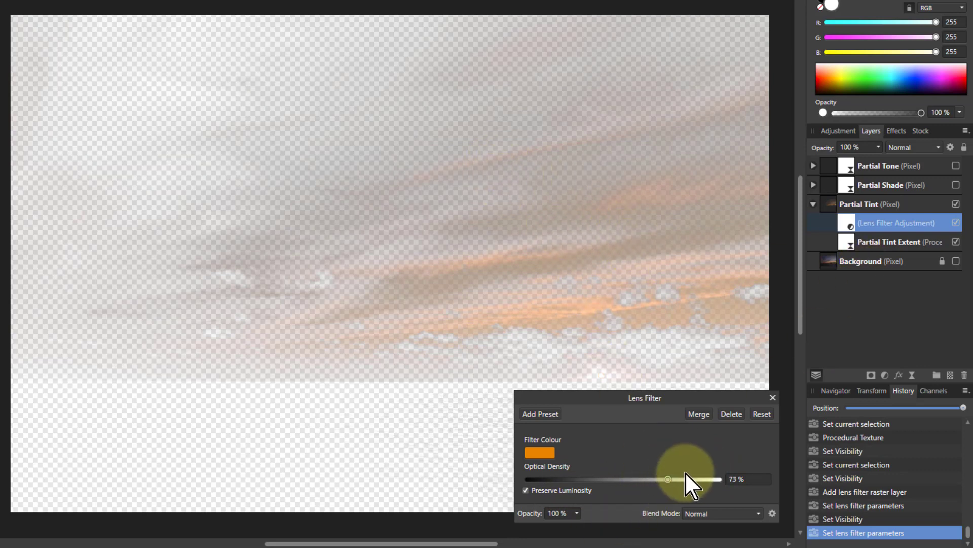
Raise Partial Tint Extent's Hardness slightly and trim Coarse Tint Extent, then show the Background and compare.
double_click(850, 242)
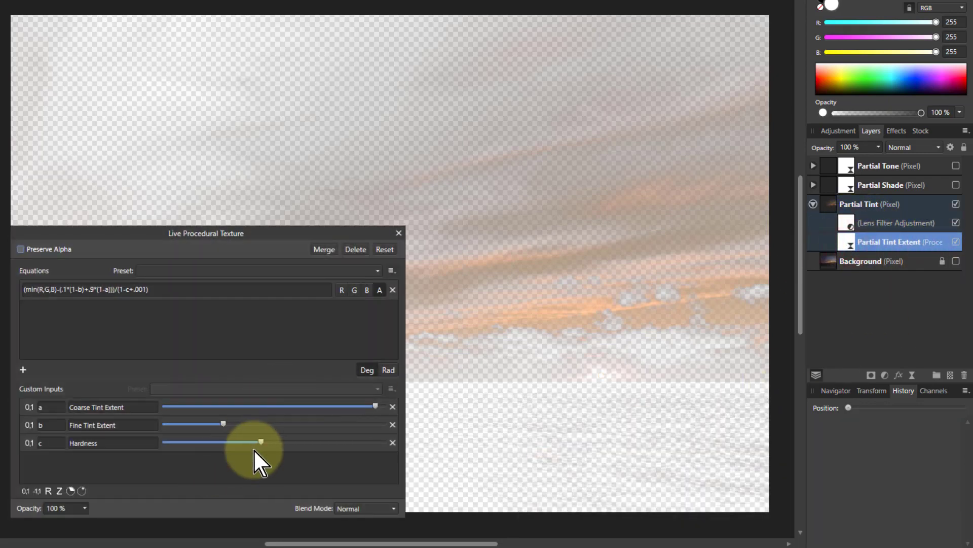
mouse_move(256, 439)
mouse_down()
mouse_move(181, 442)
mouse_move(249, 442)
mouse_up()
mouse_move(377, 403)
mouse_down()
mouse_move(321, 406)
mouse_move(388, 404)
mouse_move(367, 405)
mouse_up()
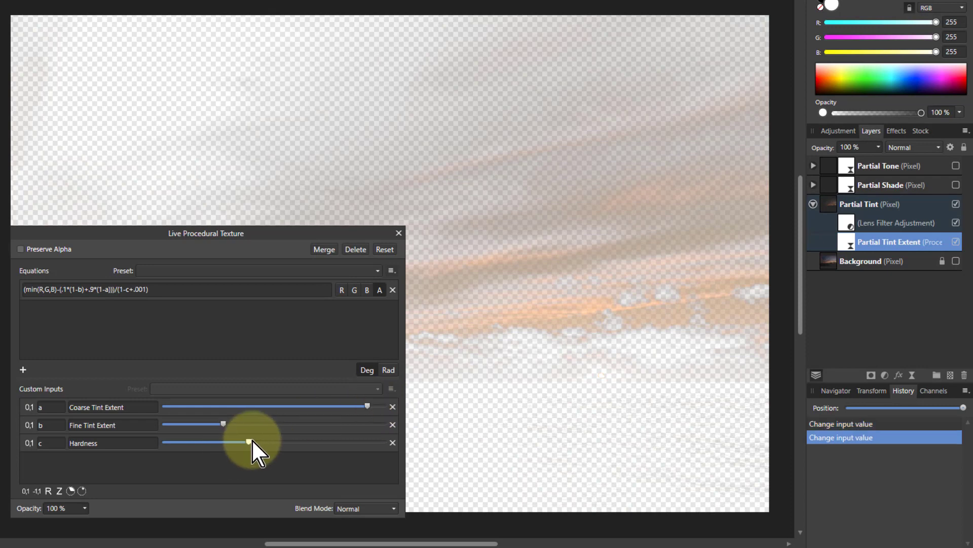
mouse_move(251, 441)
mouse_down()
mouse_move(341, 438)
mouse_move(244, 443)
mouse_move(263, 441)
mouse_up()
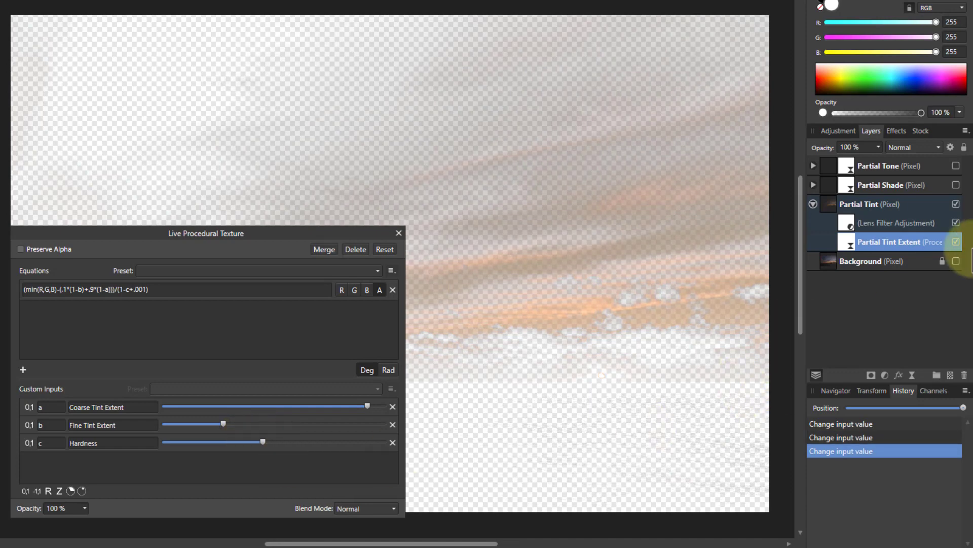
click(956, 261)
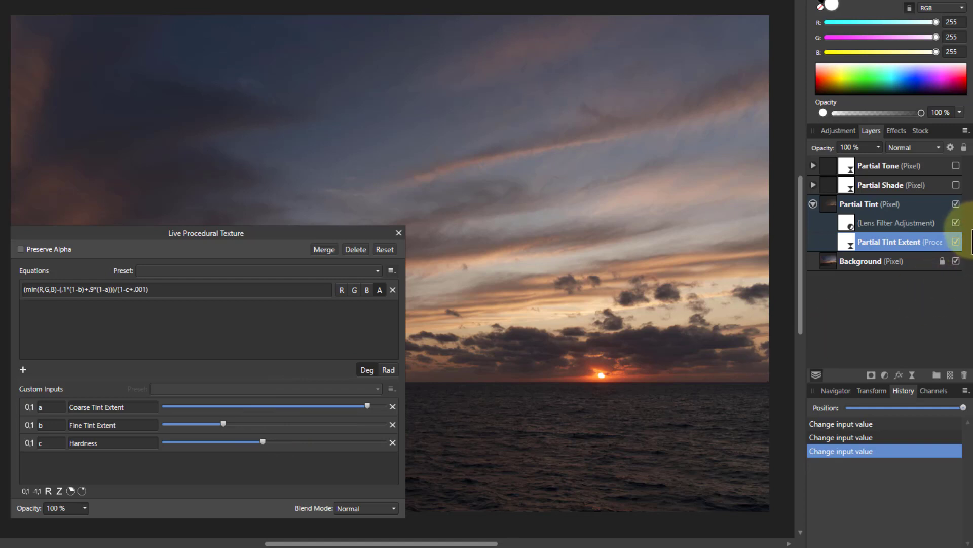
click(957, 204)
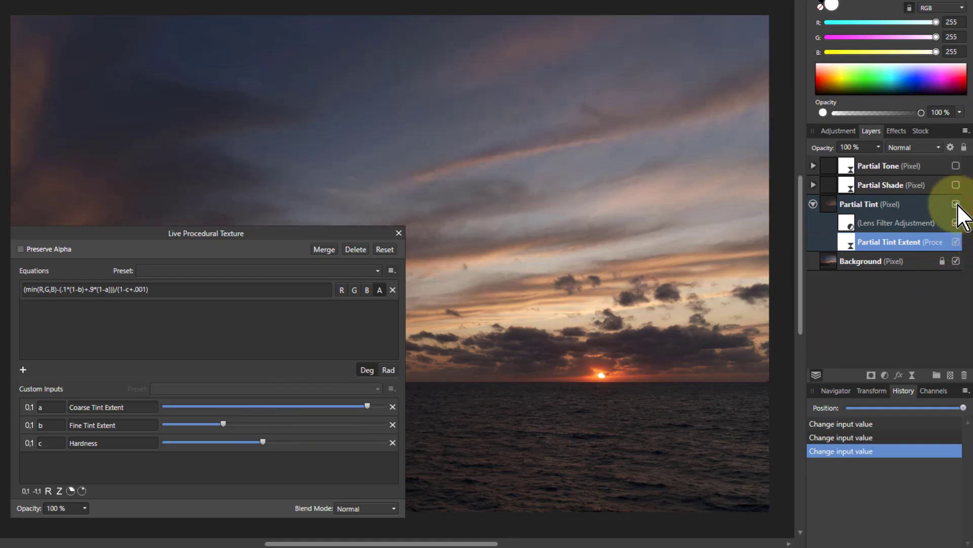
Collapse Partial Tint, show Partial Shade, and open its extent texture settings beside the sunset.
click(399, 233)
click(813, 204)
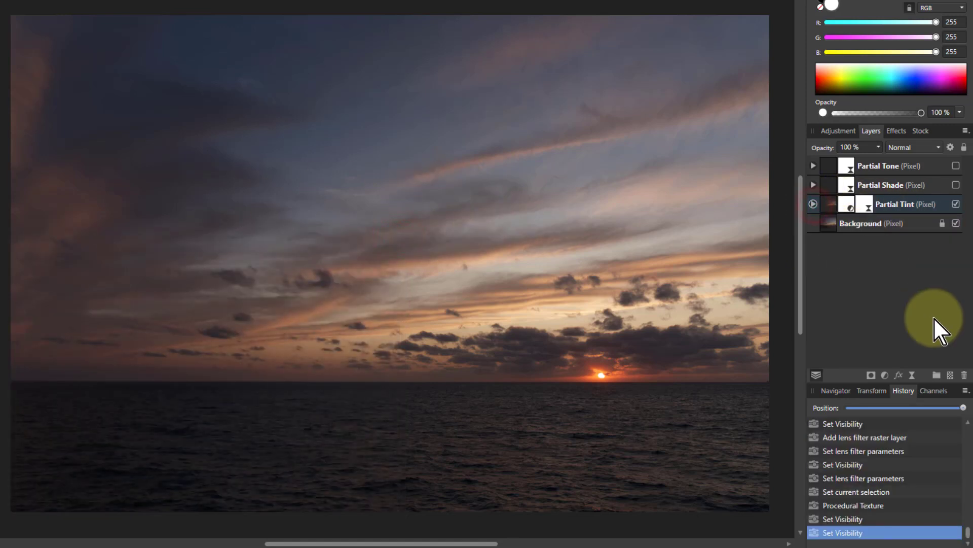
click(956, 185)
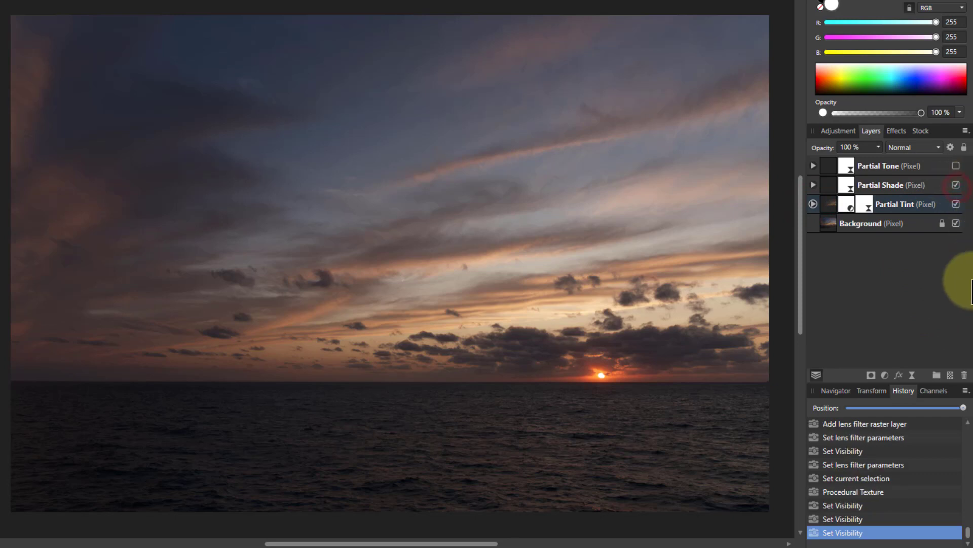
click(851, 189)
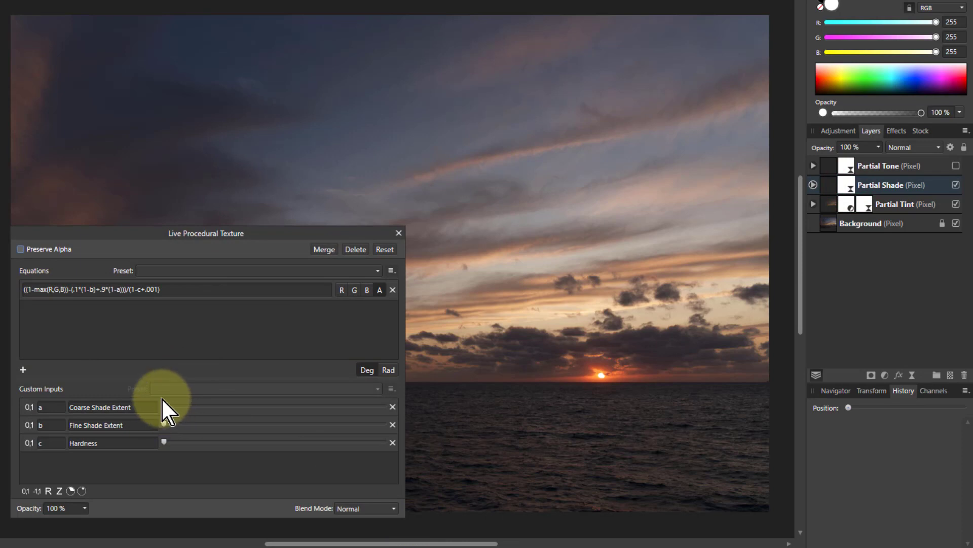
drag(150, 236, 513, 247)
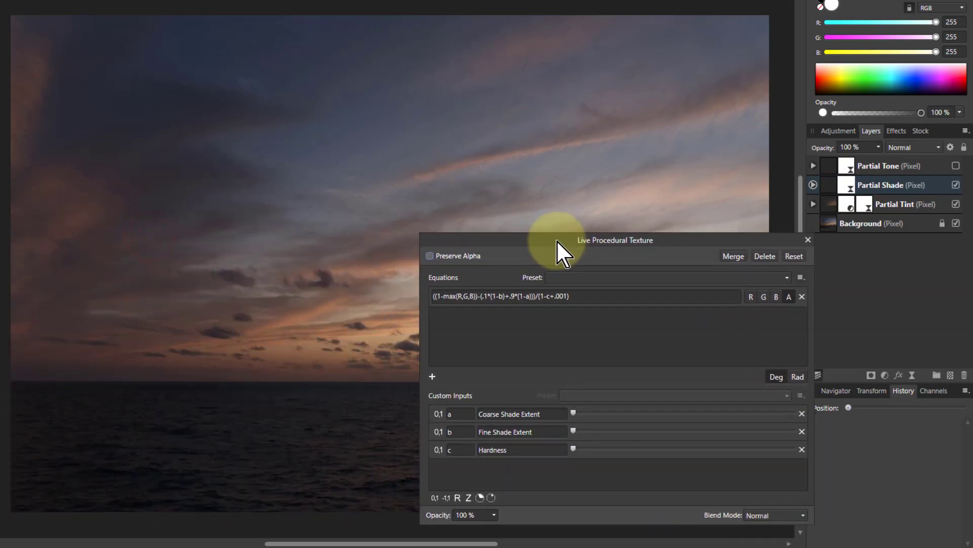
Set Coarse Shade Extent around halfway, Fine Shade Extent to minimum, and Hardness to roughly a third.
click(572, 411)
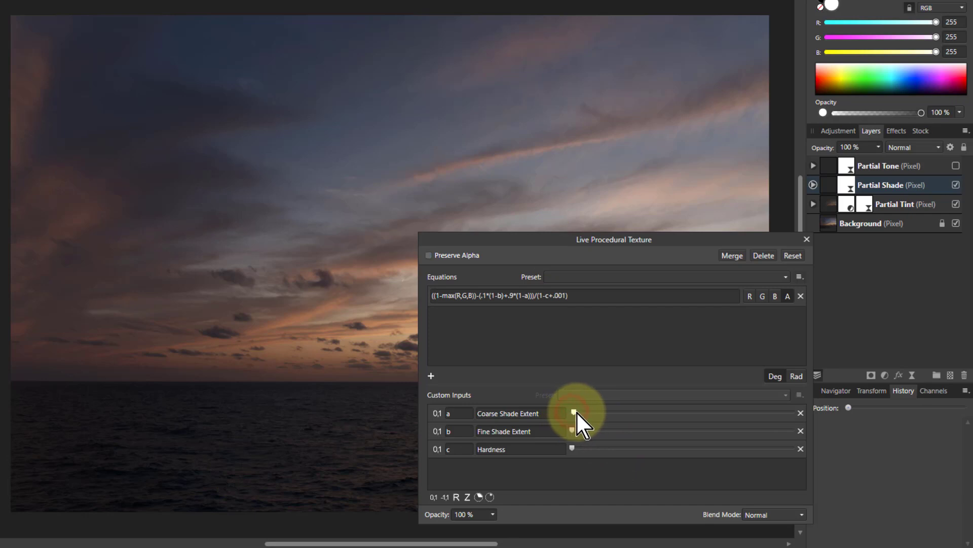
mouse_move(614, 413)
mouse_down()
mouse_move(785, 415)
mouse_move(623, 413)
mouse_up()
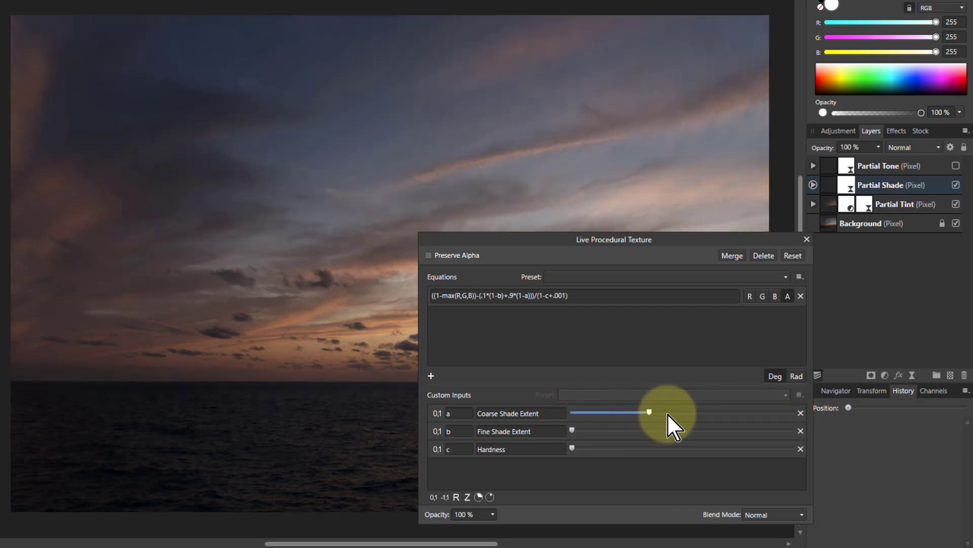
mouse_move(682, 415)
mouse_down()
mouse_move(619, 416)
mouse_move(693, 415)
mouse_up()
drag(613, 242, 747, 268)
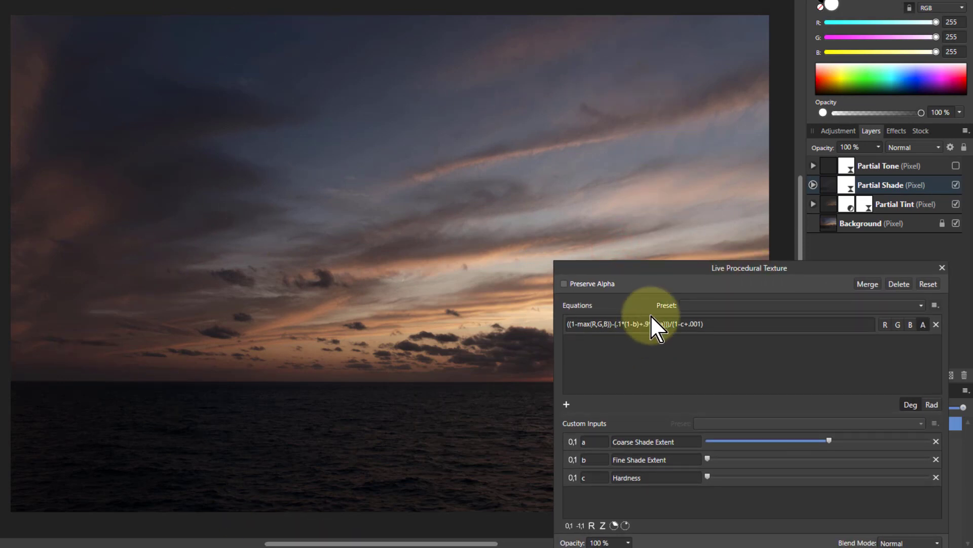
drag(673, 271, 642, 218)
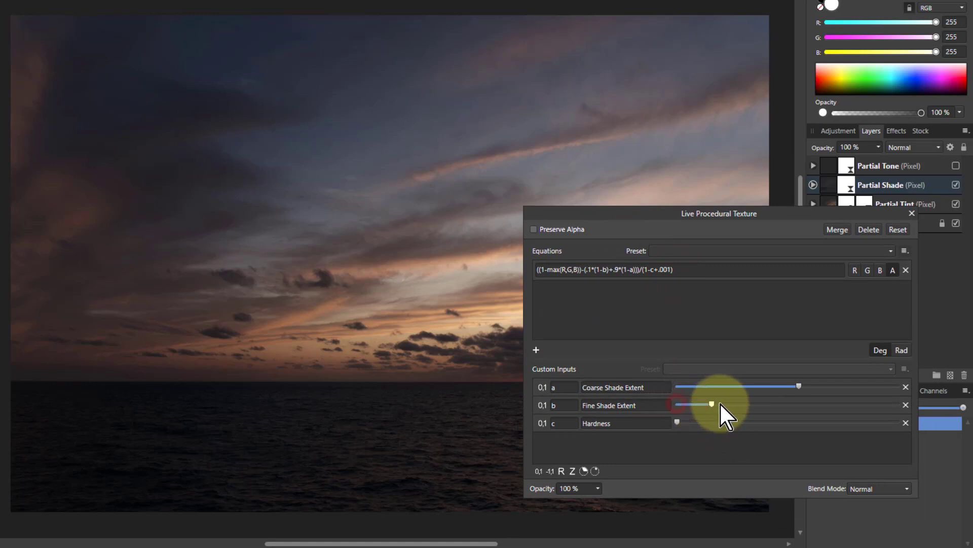
mouse_move(756, 404)
mouse_down()
mouse_move(682, 406)
mouse_move(678, 423)
mouse_move(780, 418)
mouse_move(729, 417)
mouse_move(774, 418)
mouse_move(749, 418)
mouse_up()
drag(744, 220, 669, 246)
With Partial Tint and Background hidden, rebalance Coarse Shade Extent, Hardness and Fine Shade Extent.
click(813, 184)
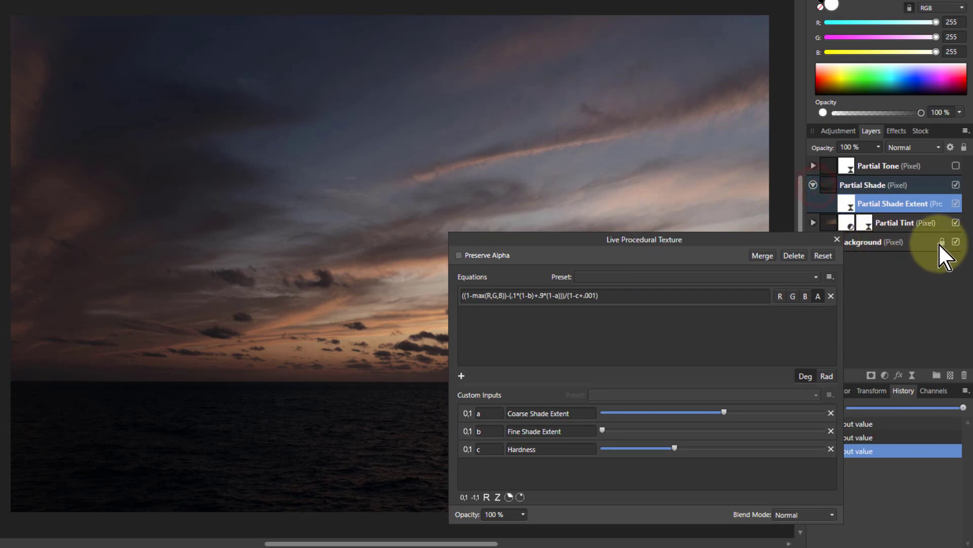
click(957, 223)
click(956, 242)
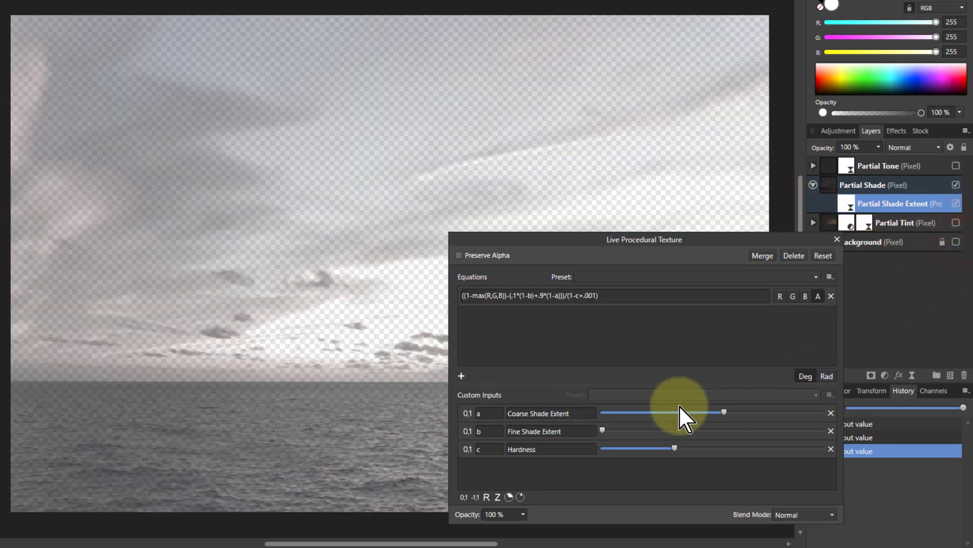
mouse_move(724, 412)
mouse_down()
mouse_move(651, 411)
mouse_move(775, 412)
mouse_move(743, 413)
mouse_up()
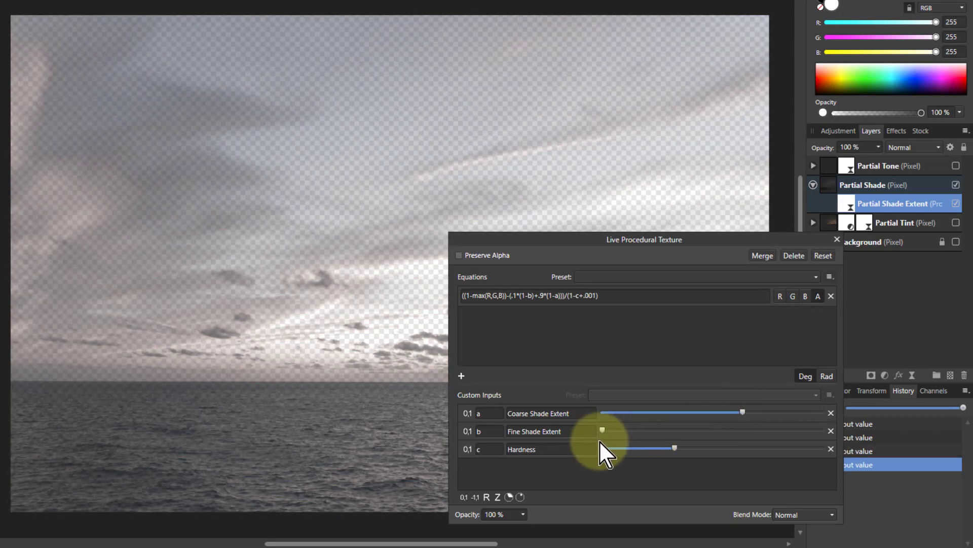
mouse_move(674, 449)
mouse_down()
mouse_move(598, 448)
mouse_move(778, 449)
mouse_move(656, 447)
mouse_move(679, 448)
mouse_up()
mouse_move(623, 427)
mouse_down()
mouse_move(676, 428)
mouse_move(602, 427)
mouse_move(705, 425)
mouse_move(665, 426)
mouse_move(688, 426)
mouse_up()
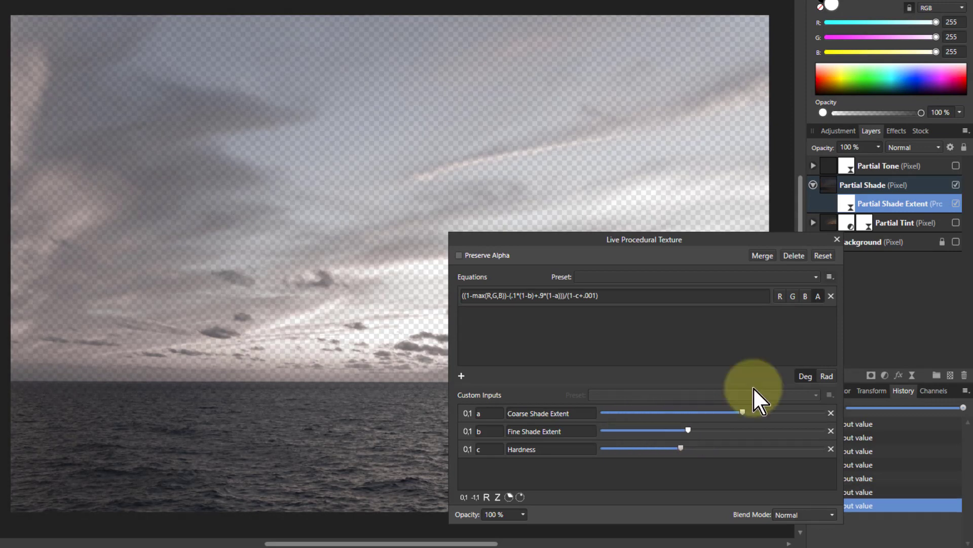
Show the Background, settle Coarse Shade Extent near 60% with higher Hardness, and apply the texture.
click(956, 241)
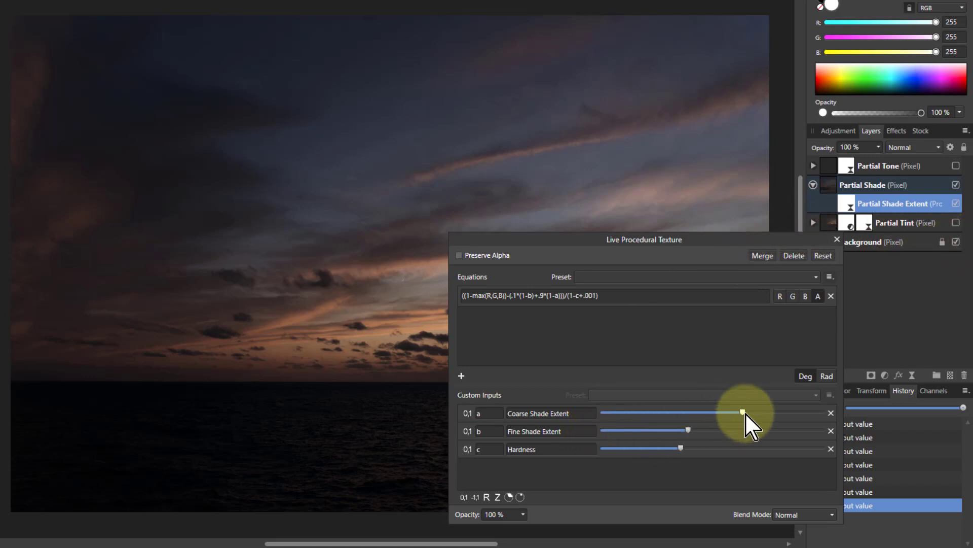
drag(745, 412, 731, 411)
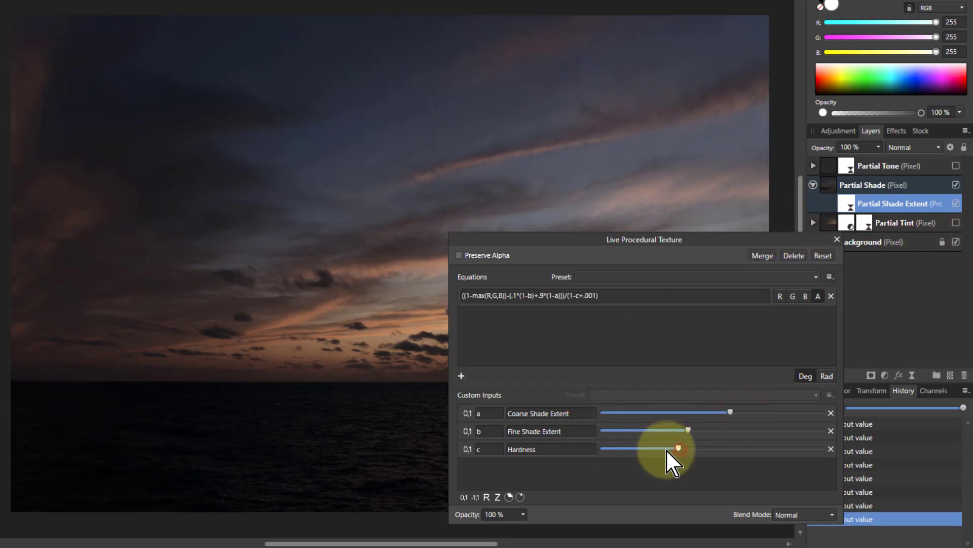
drag(640, 448, 670, 447)
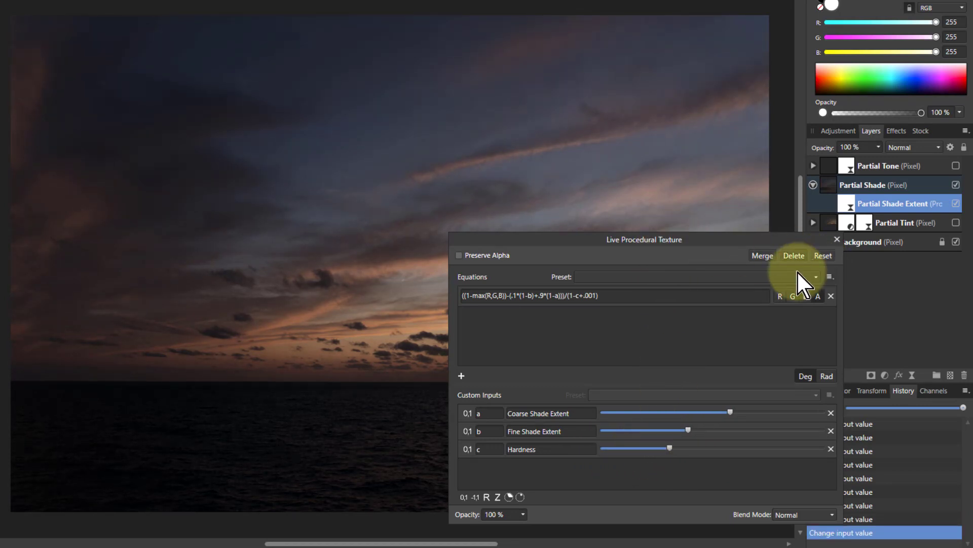
click(836, 239)
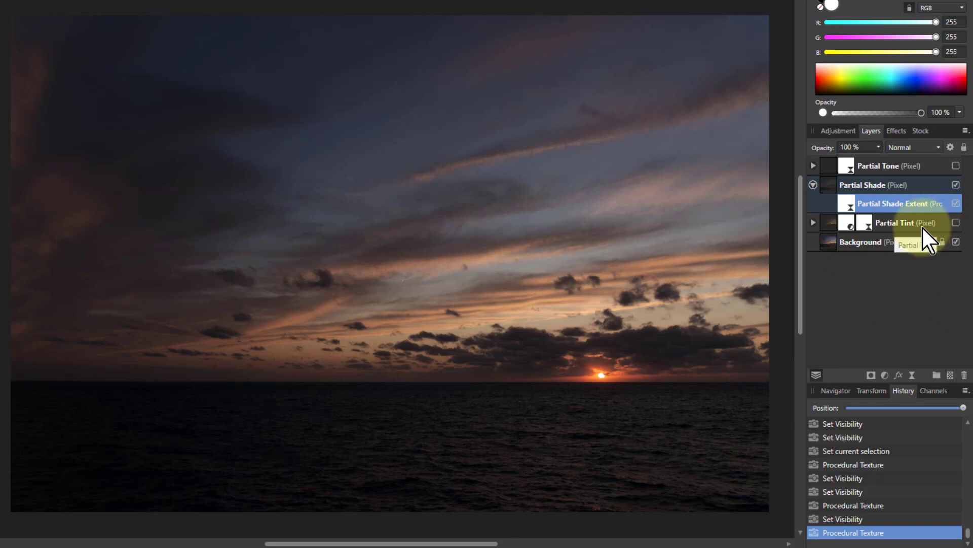
Add a Lens Filter adjustment to Partial Shade with the Background hidden.
click(852, 186)
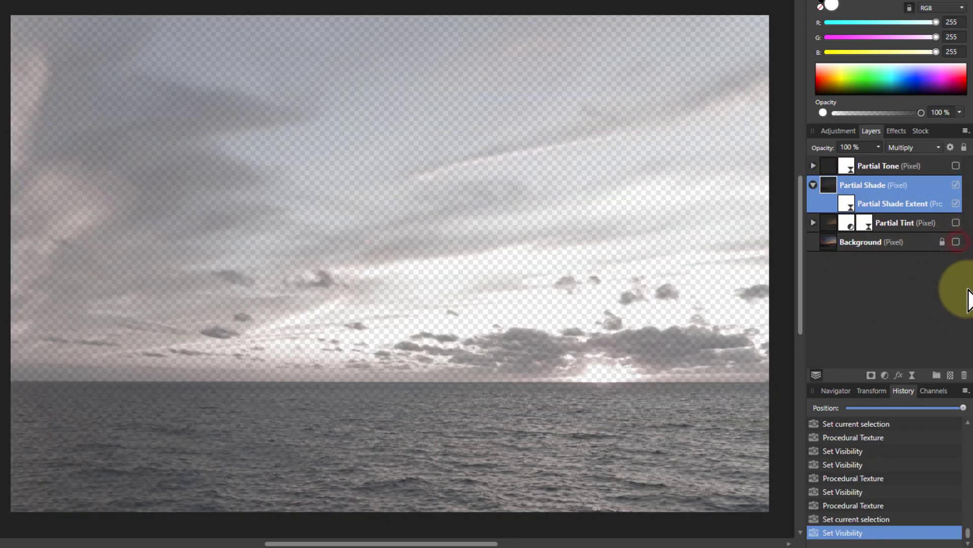
click(956, 242)
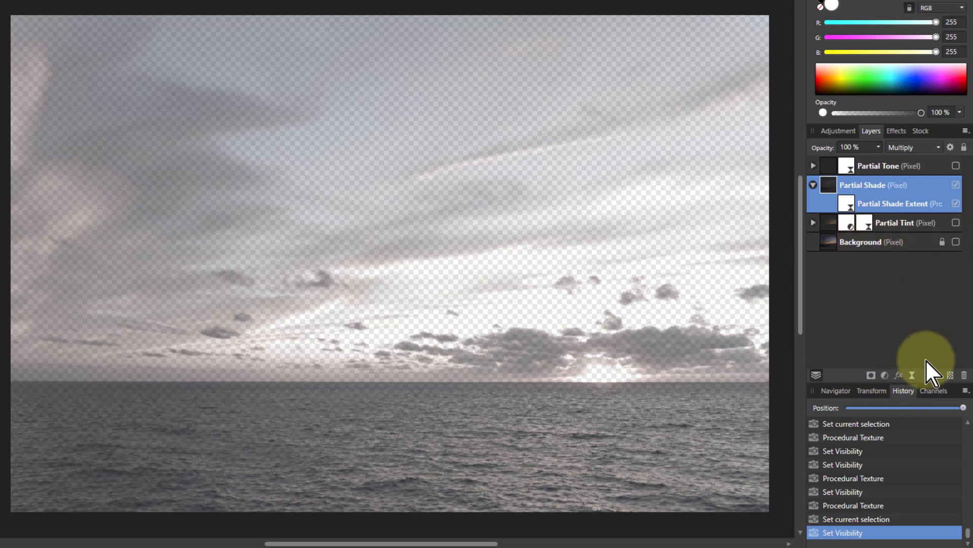
click(885, 376)
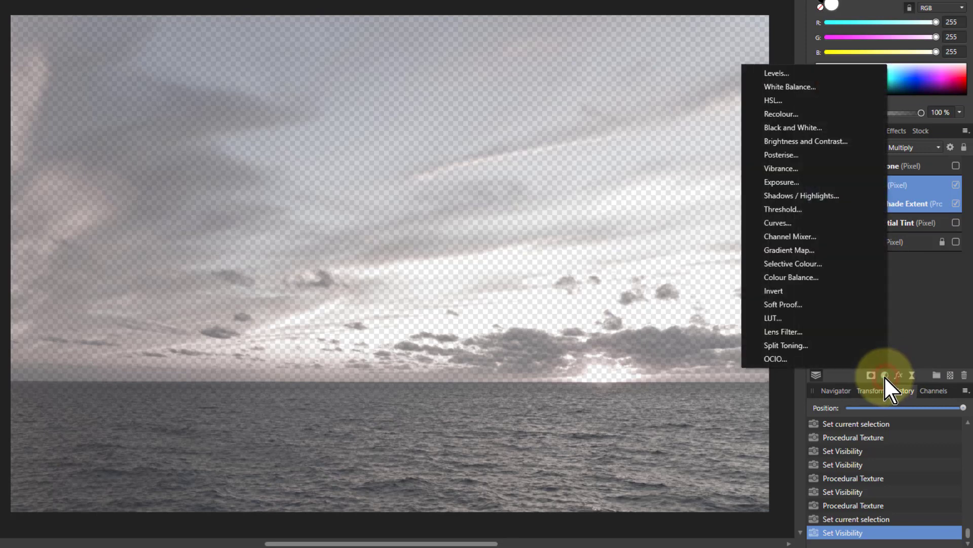
click(803, 334)
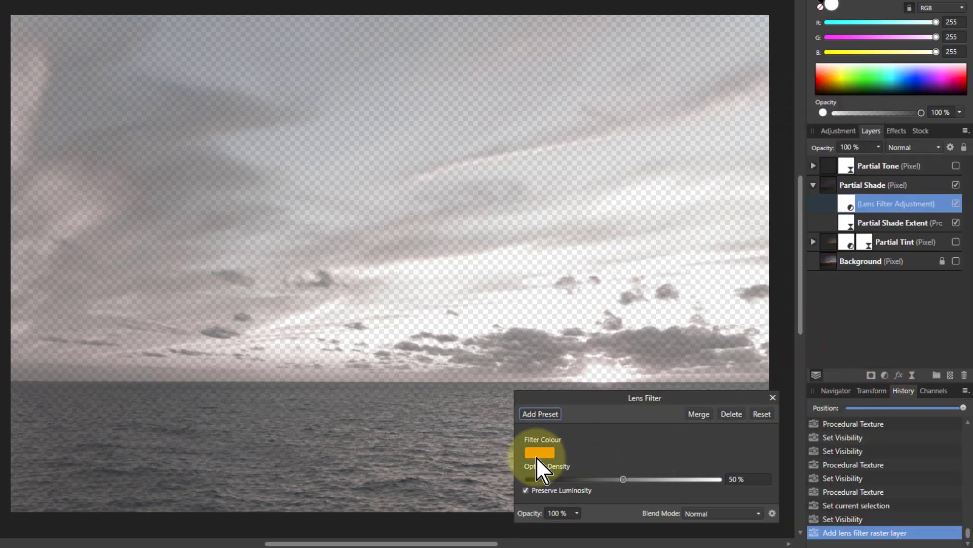
Give the Partial Shade Lens Filter a deep purple colour and 96% Optical Density.
click(538, 452)
drag(565, 401, 577, 397)
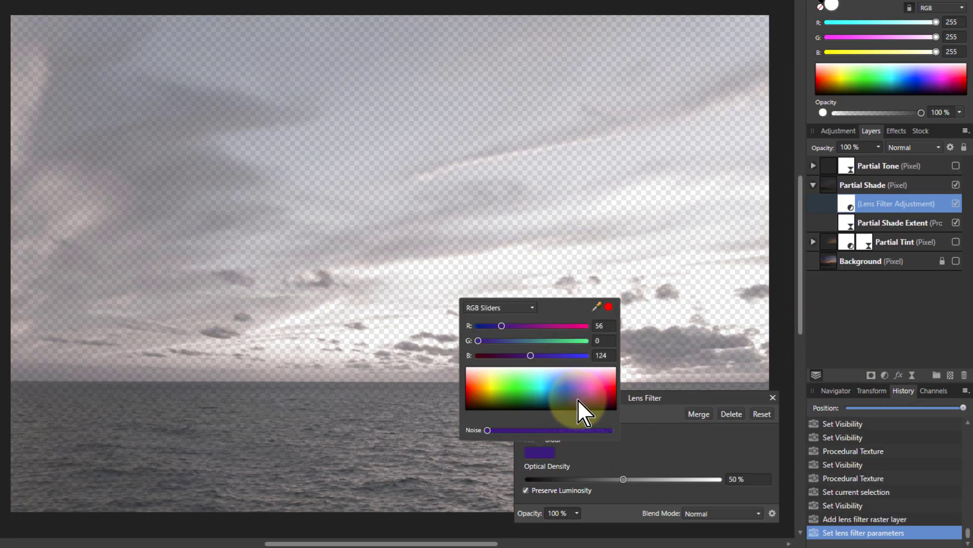
click(624, 479)
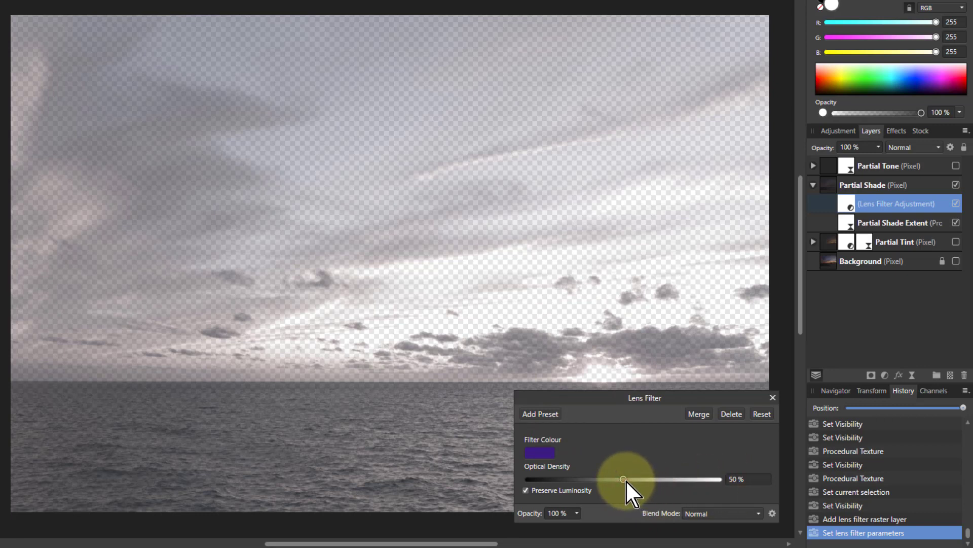
drag(626, 480, 702, 480)
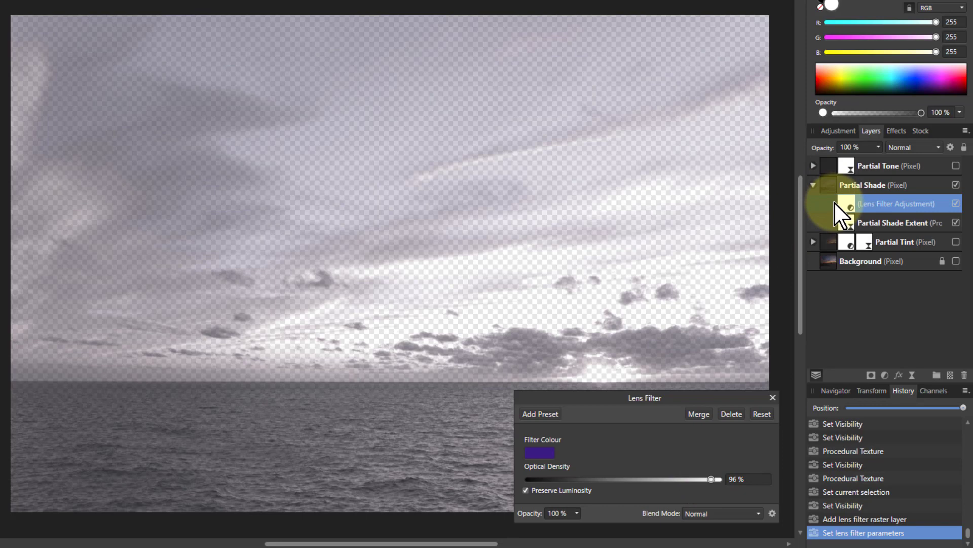
Show the Background again and toggle the purple Lens Filter off and on to compare.
click(956, 262)
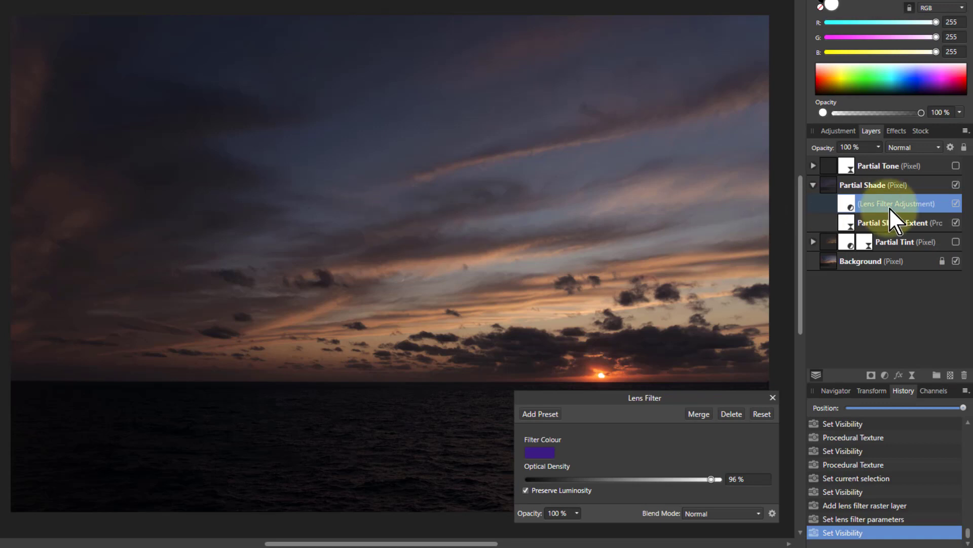
click(956, 203)
click(957, 204)
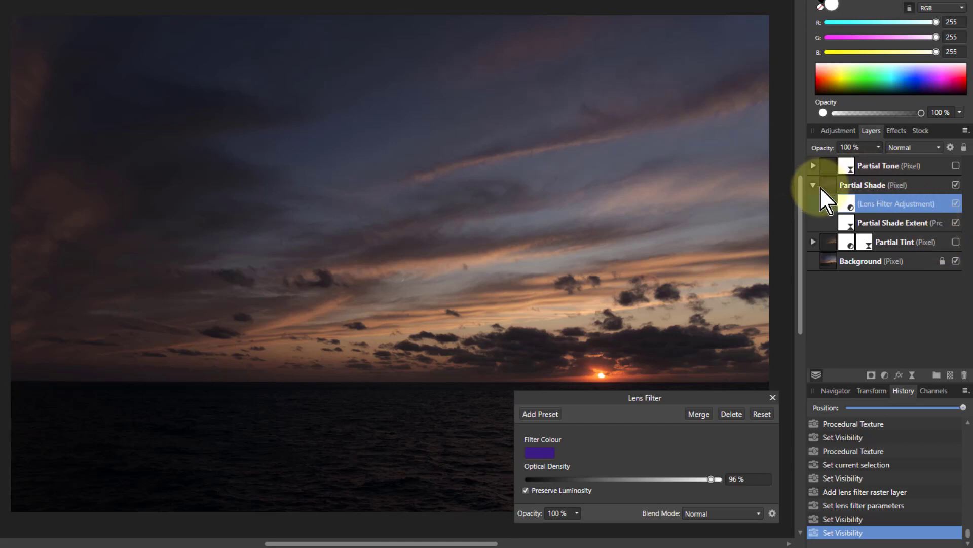
Make Partial Tint and Partial Tone visible, closing the lens filter settings and collapsing Partial Shade.
click(957, 242)
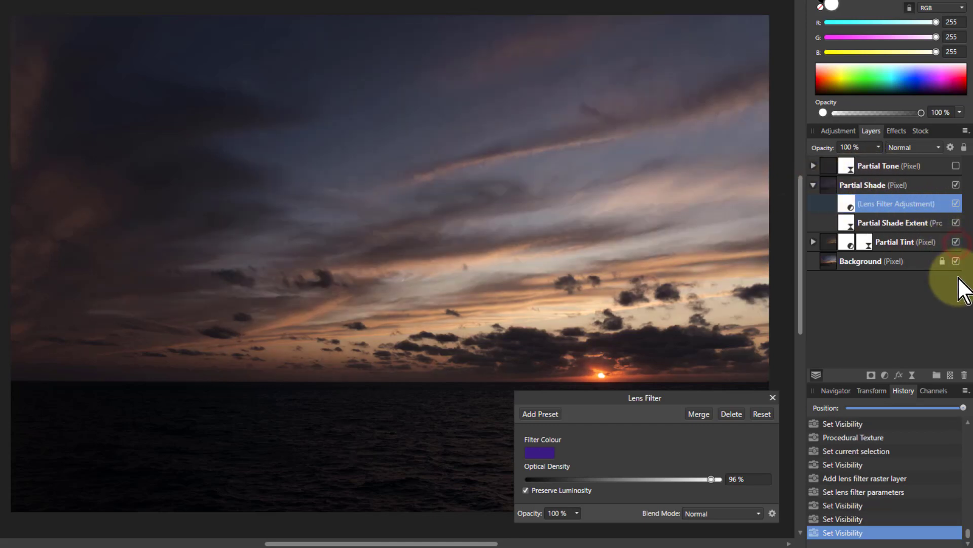
click(773, 398)
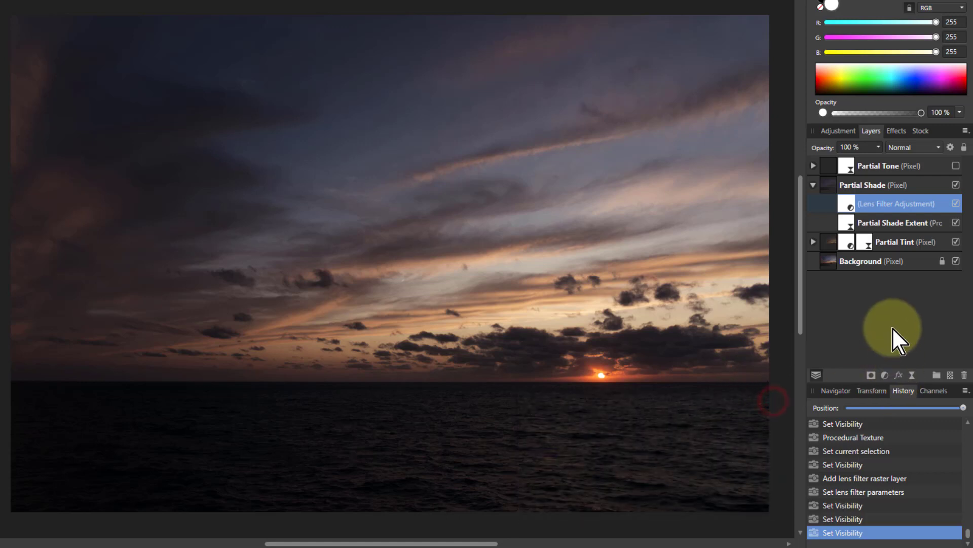
click(814, 185)
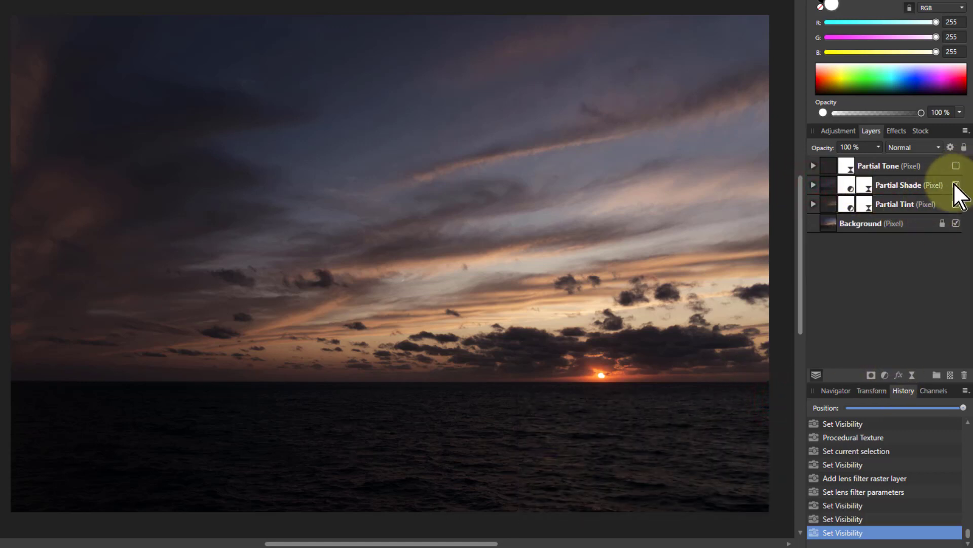
click(955, 166)
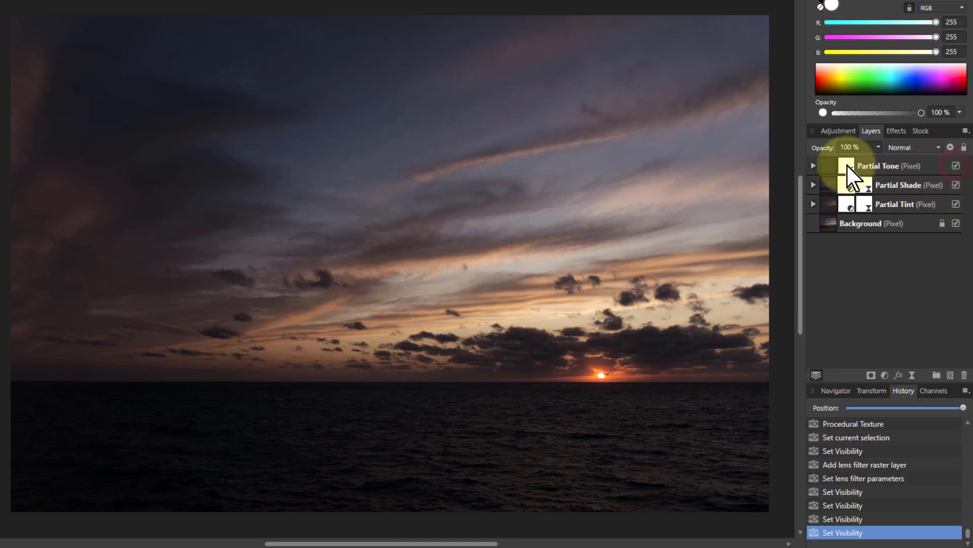
Try out Coarse Tone Extent amounts in Partial Tone's Live Procedural Texture settings.
double_click(847, 166)
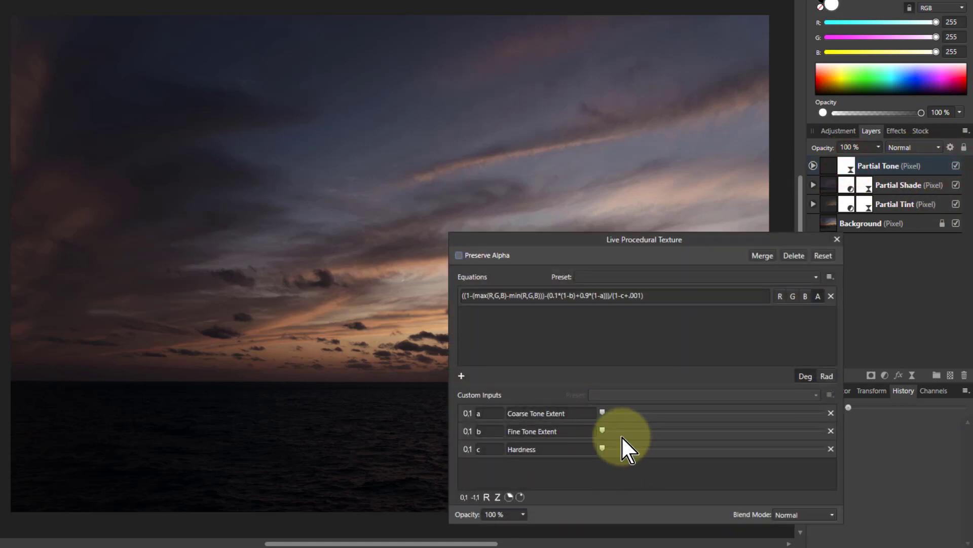
click(602, 411)
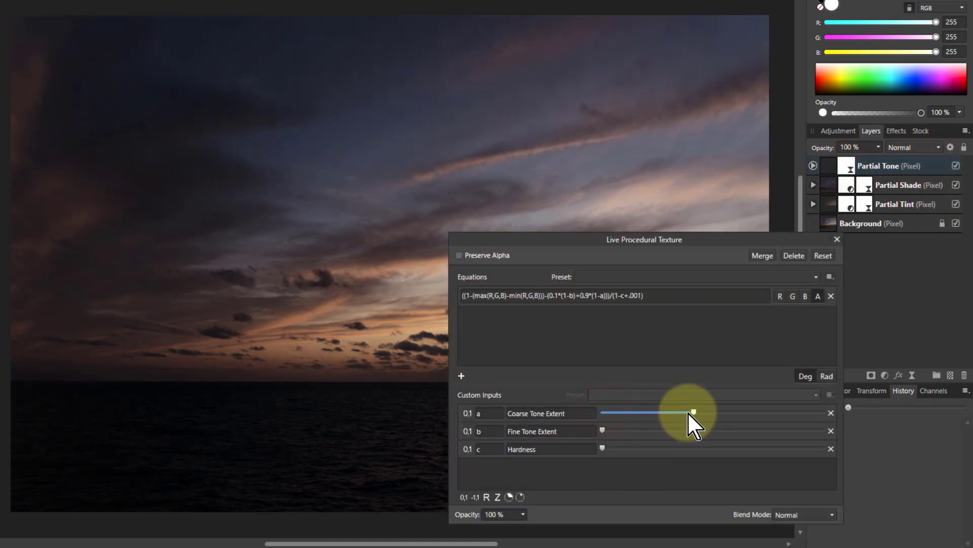
drag(675, 411, 612, 411)
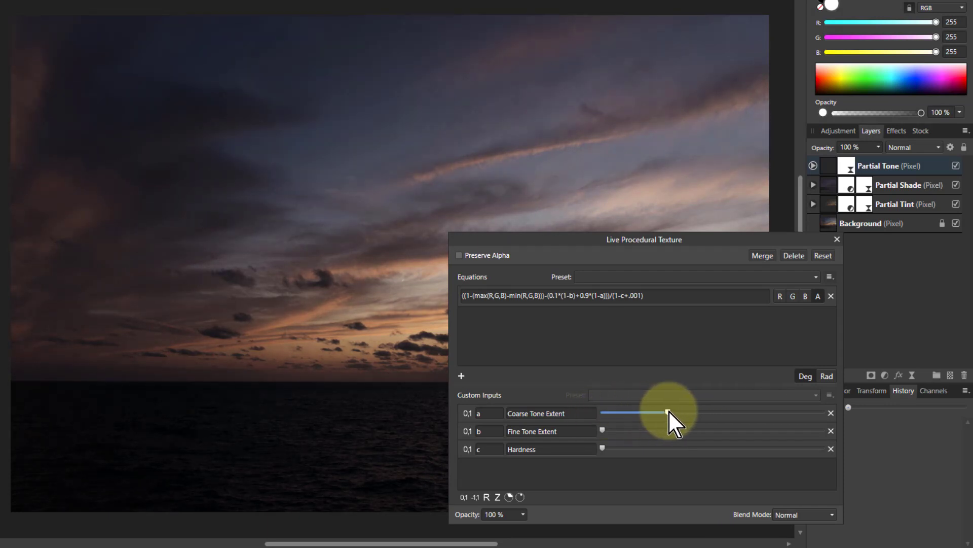
click(844, 166)
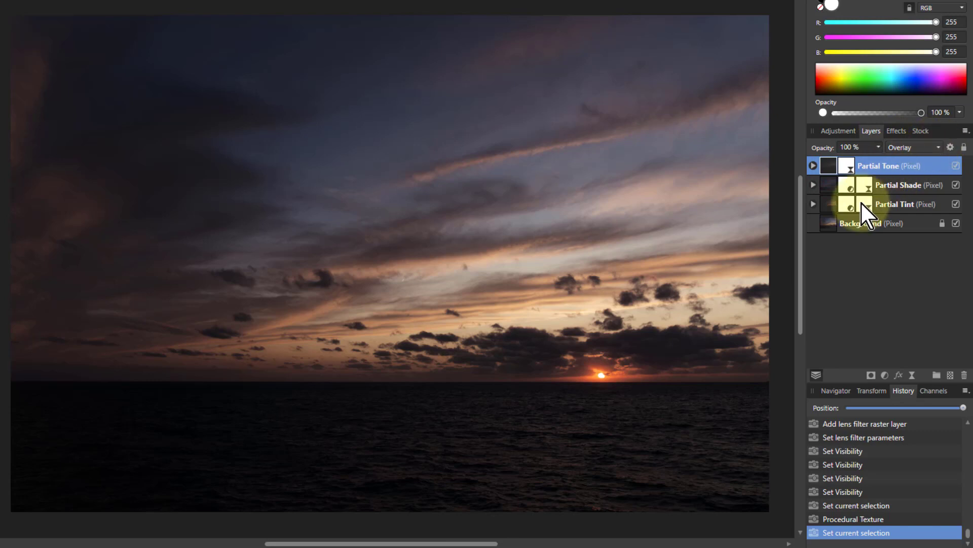
Hide Partial Shade, Partial Tint and Background; raise Coarse Tone Extent to about three-quarters and Hardness slightly.
double_click(850, 169)
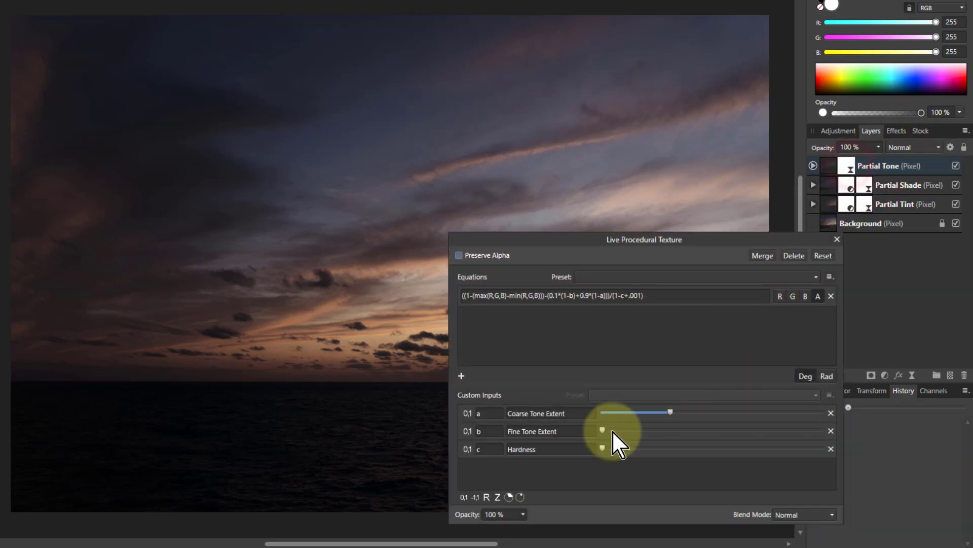
drag(670, 412, 694, 412)
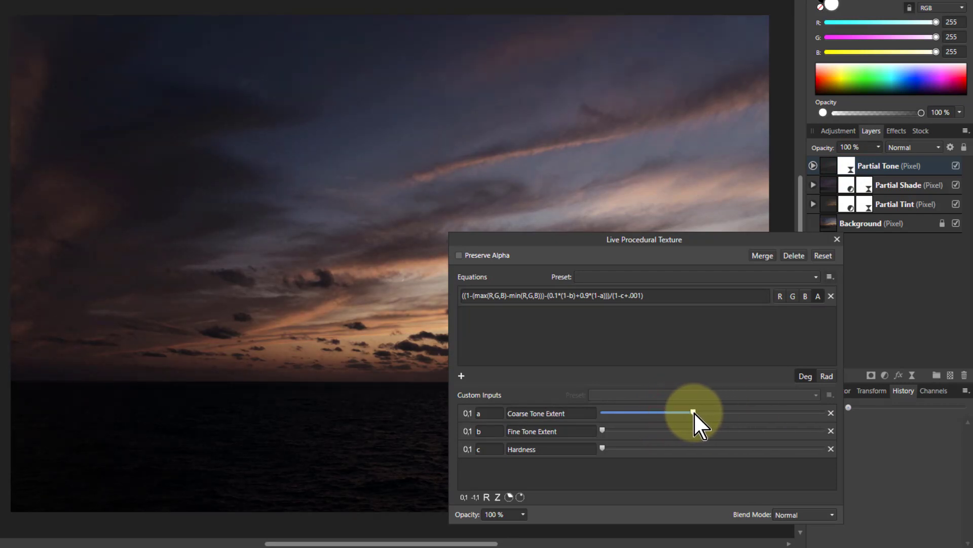
click(956, 185)
click(956, 204)
click(956, 223)
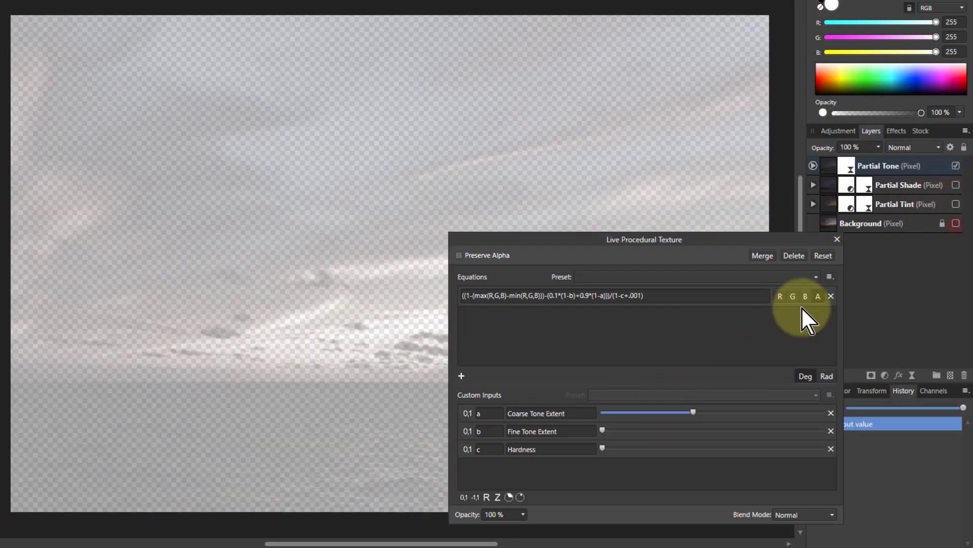
drag(685, 411, 764, 411)
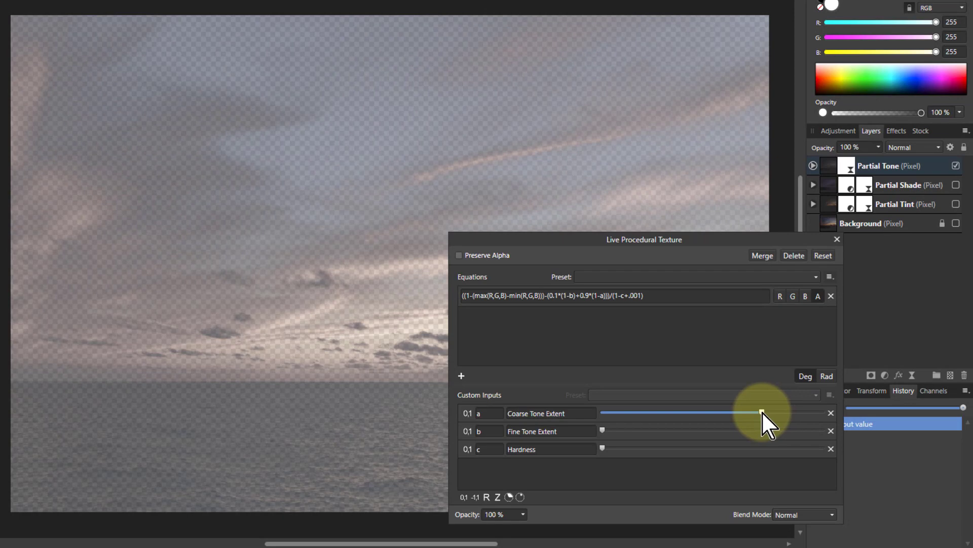
drag(760, 410, 759, 410)
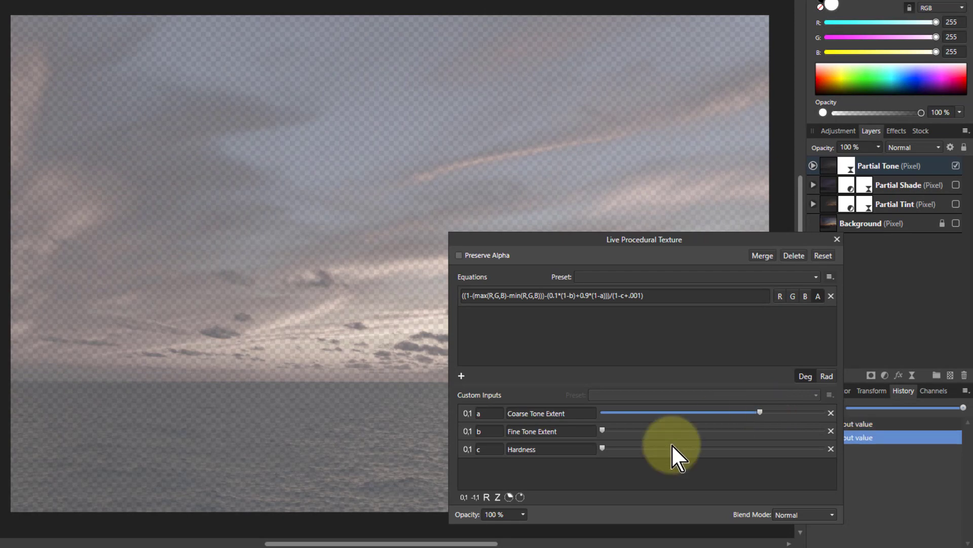
drag(603, 449, 642, 442)
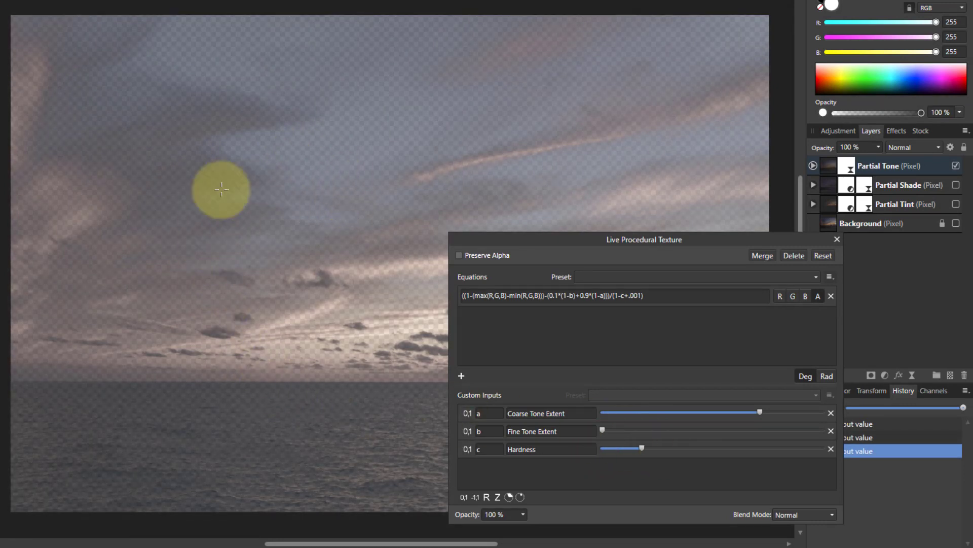
Close the texture settings and compare the image with Background, Partial Shade and Partial Tint shown.
click(837, 238)
click(956, 223)
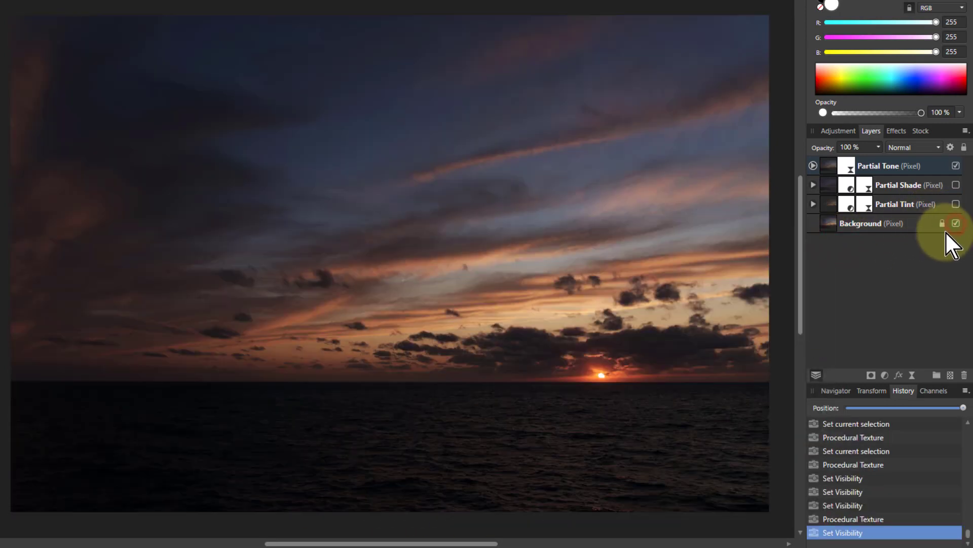
click(956, 166)
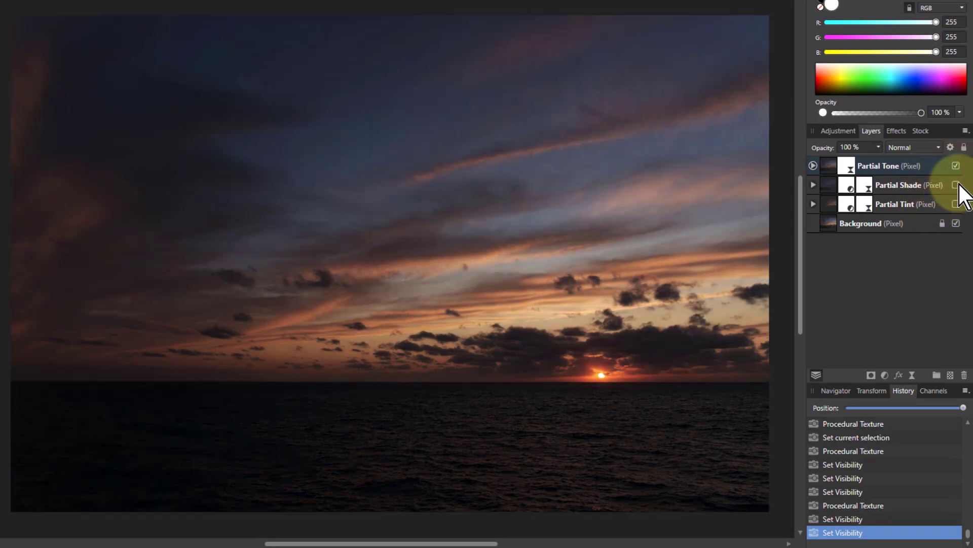
click(956, 185)
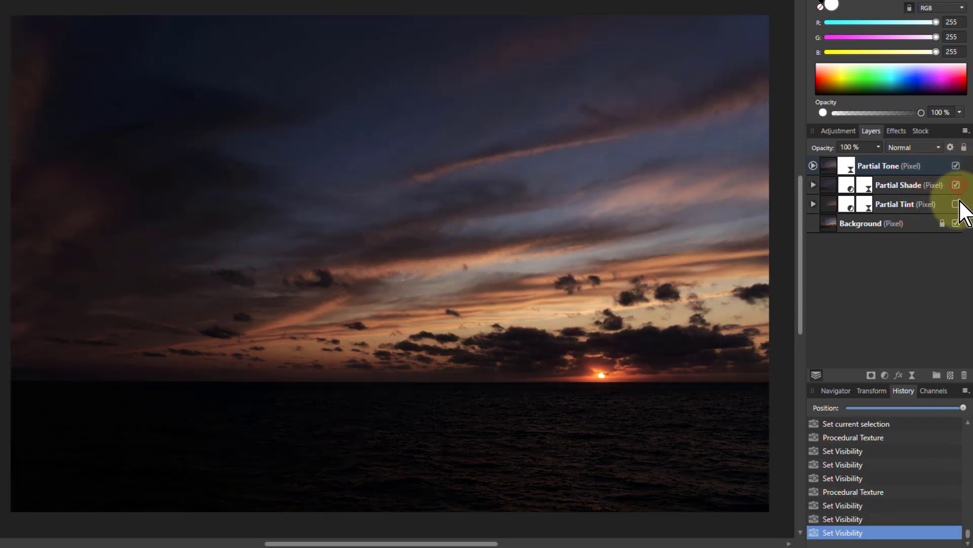
click(956, 204)
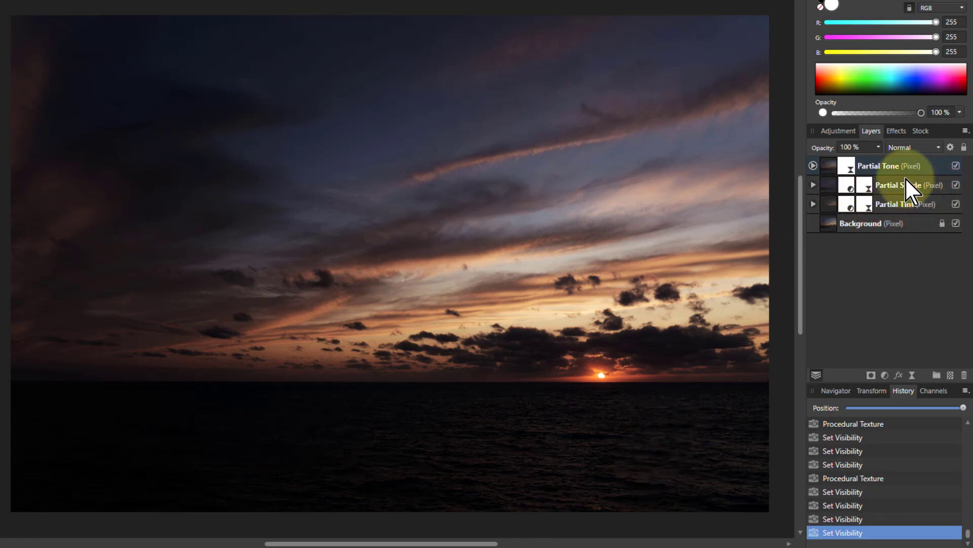
Hide Partial Shade, Partial Tint and Background, leaving Partial Tone selected alone over transparency.
click(956, 186)
click(956, 203)
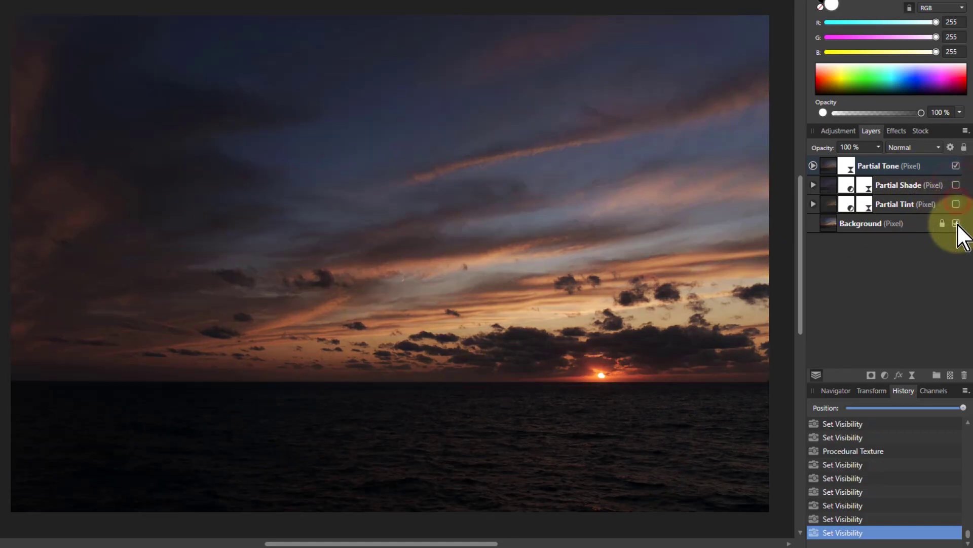
click(956, 223)
click(844, 172)
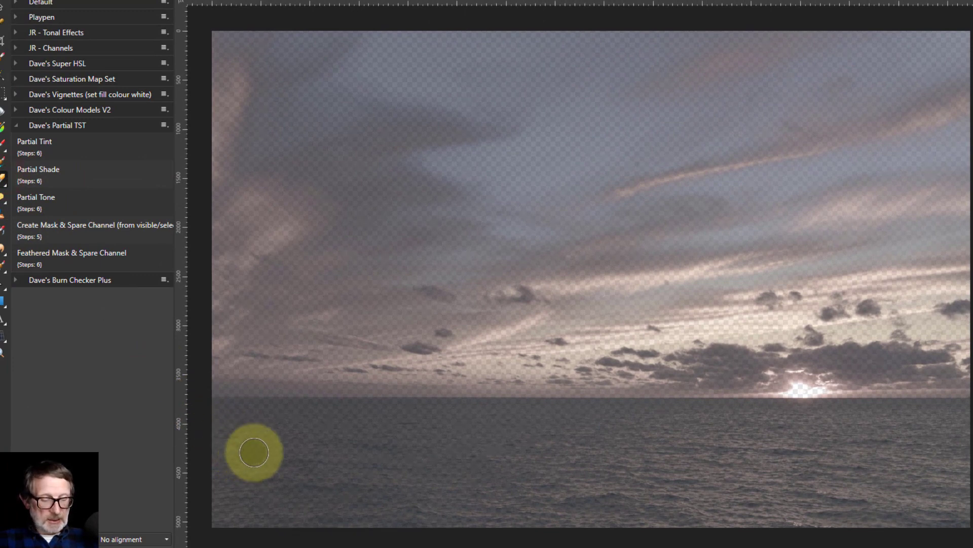
Add a mask to Partial Tone and set up a ~300 px Paint Brush at 41% opacity, undoing a test stroke.
key(bracketright)
key(bracketright)
key(bracketright)
key(bracketright)
key(bracketright)
key(bracketright)
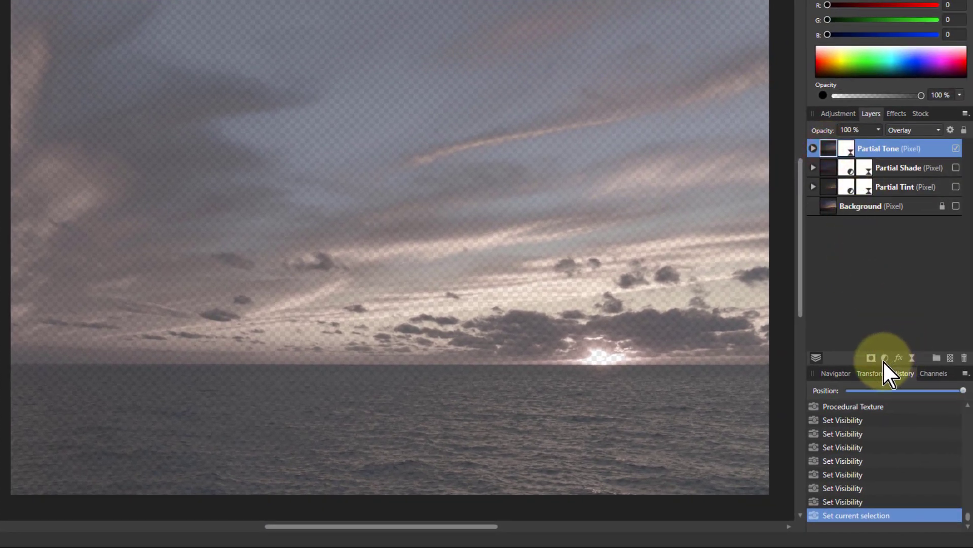
click(871, 358)
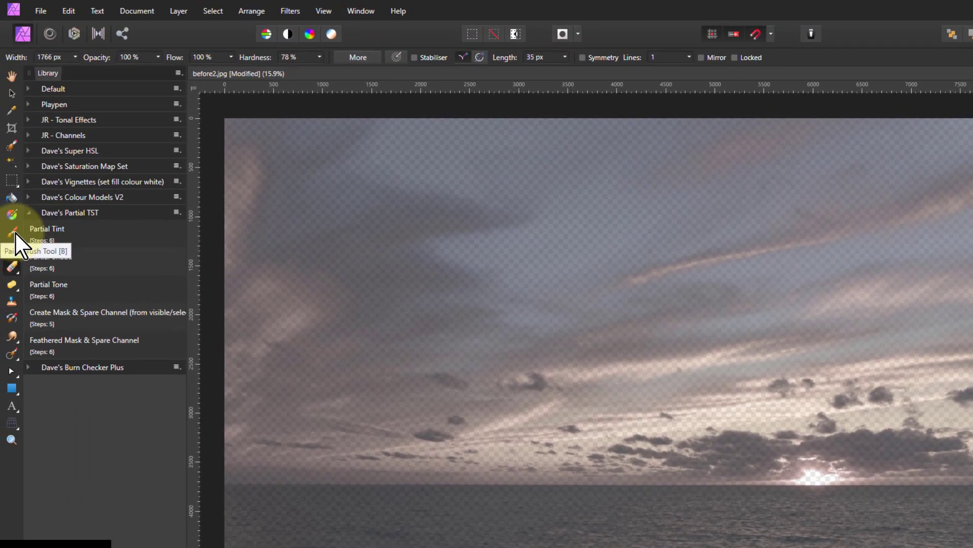
click(13, 233)
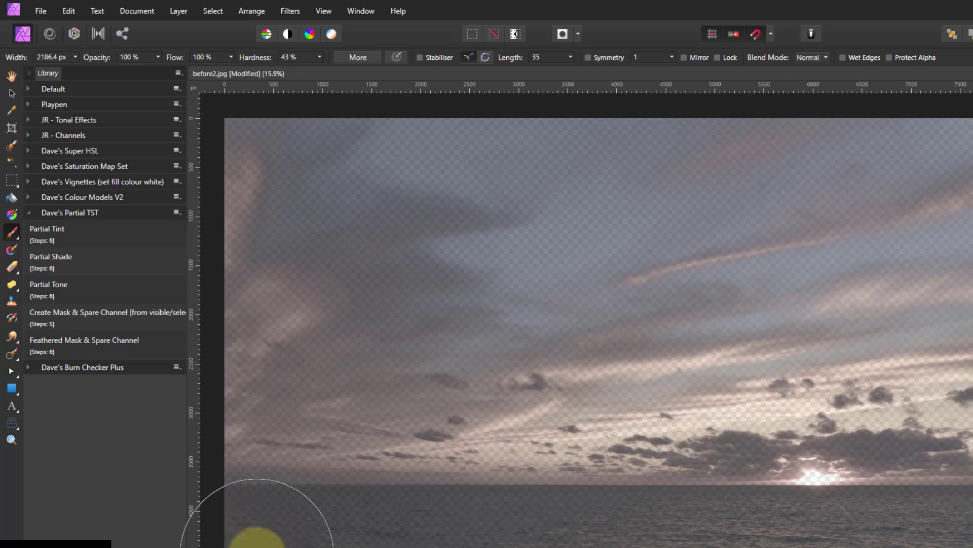
mouse_move(253, 533)
mouse_down()
mouse_move(278, 522)
mouse_move(284, 487)
mouse_up()
key(ctrl+z)
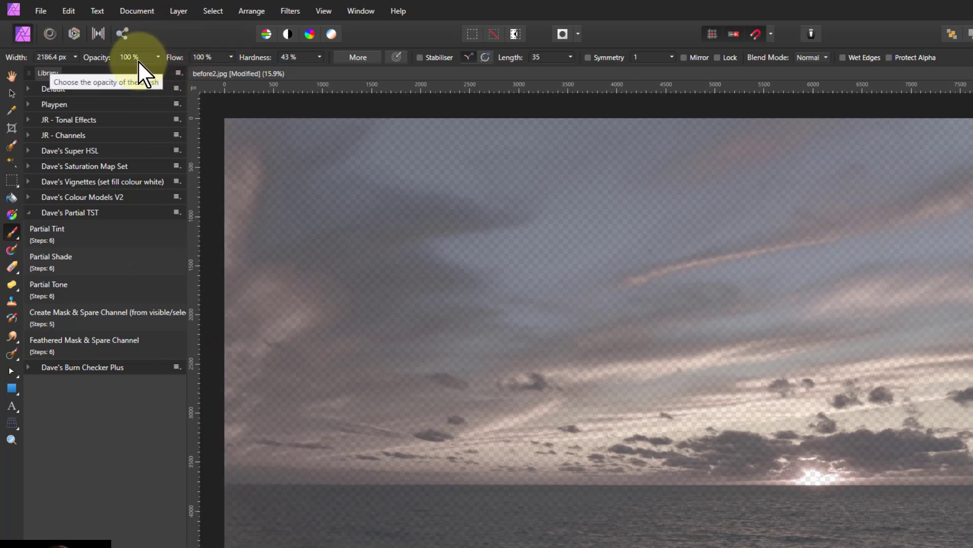
drag(158, 57, 121, 77)
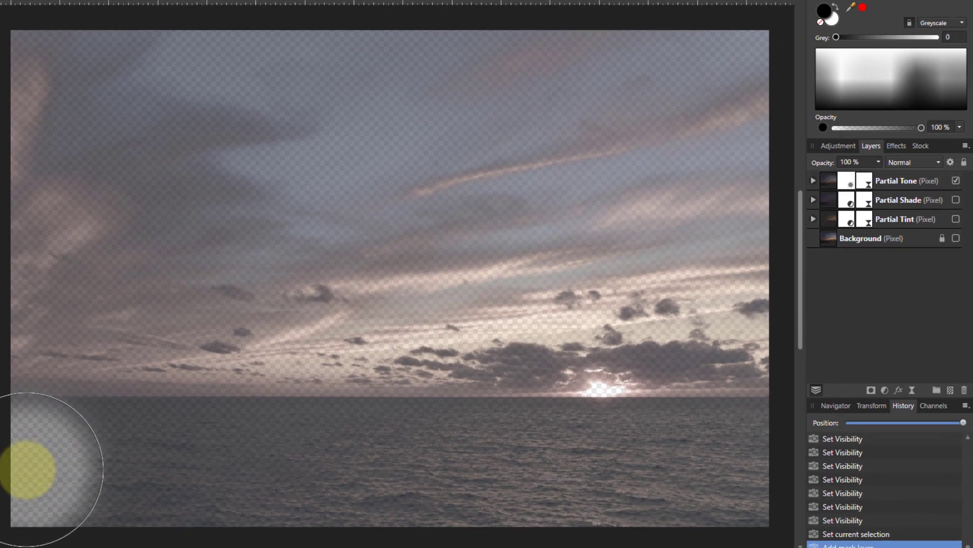
Paint black across the sea on the Partial Tone mask and make the Background visible again.
click(26, 467)
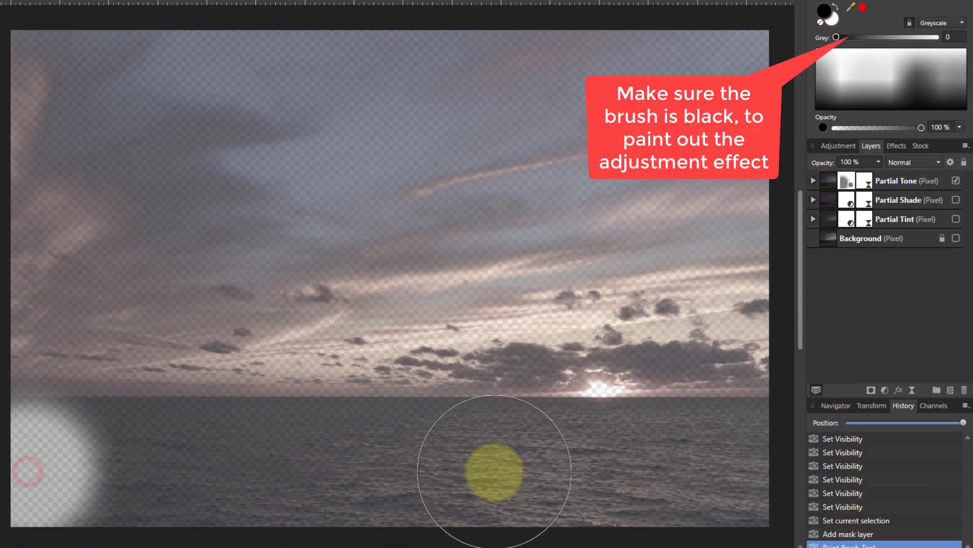
drag(690, 473, 745, 468)
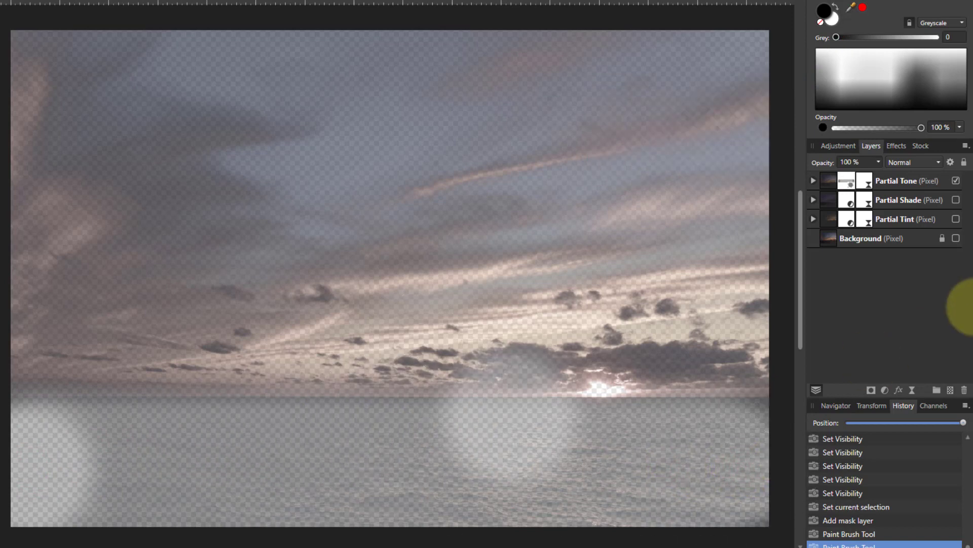
click(956, 238)
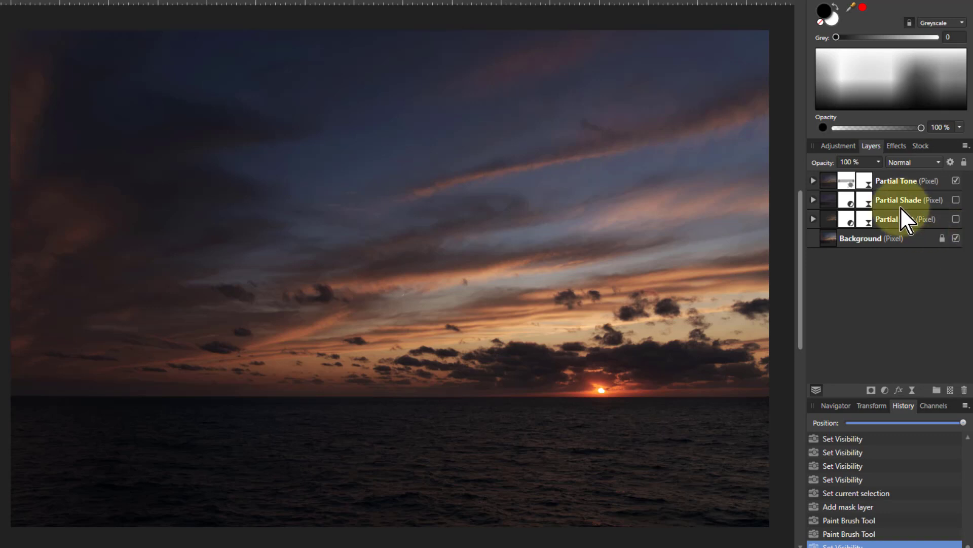
Brush more sea out of the Partial Tone mask, then make Partial Shade and Partial Tint visible.
click(814, 181)
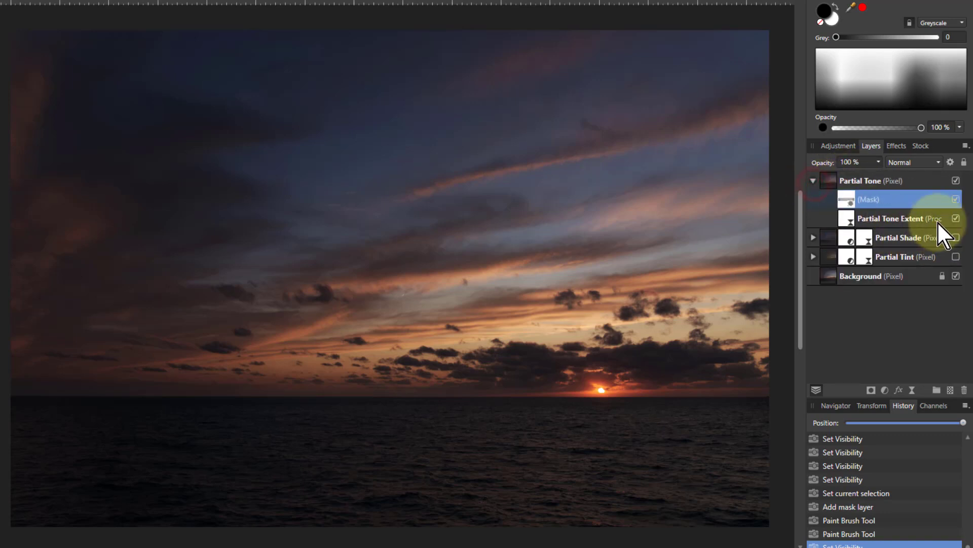
click(956, 200)
click(957, 199)
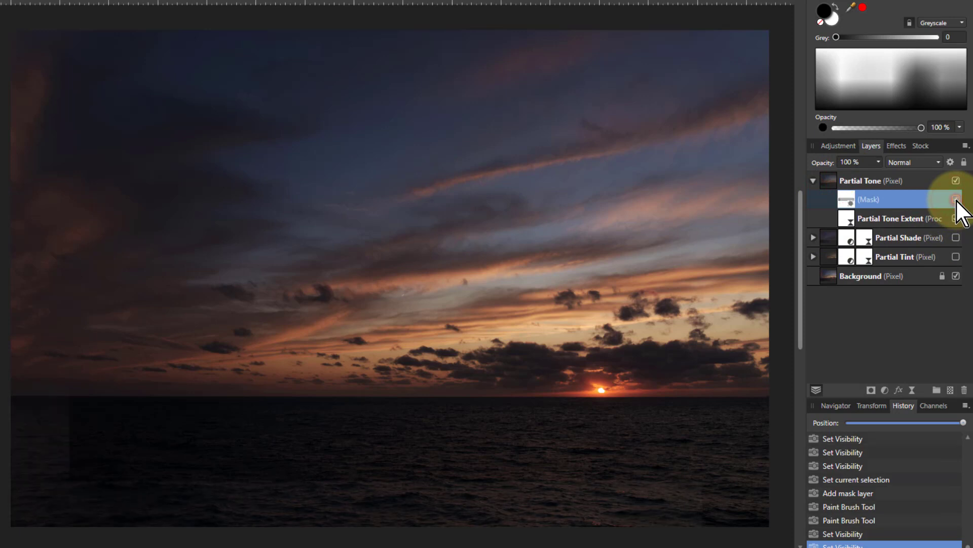
mouse_move(273, 438)
mouse_down()
mouse_move(259, 449)
mouse_move(22, 471)
mouse_up()
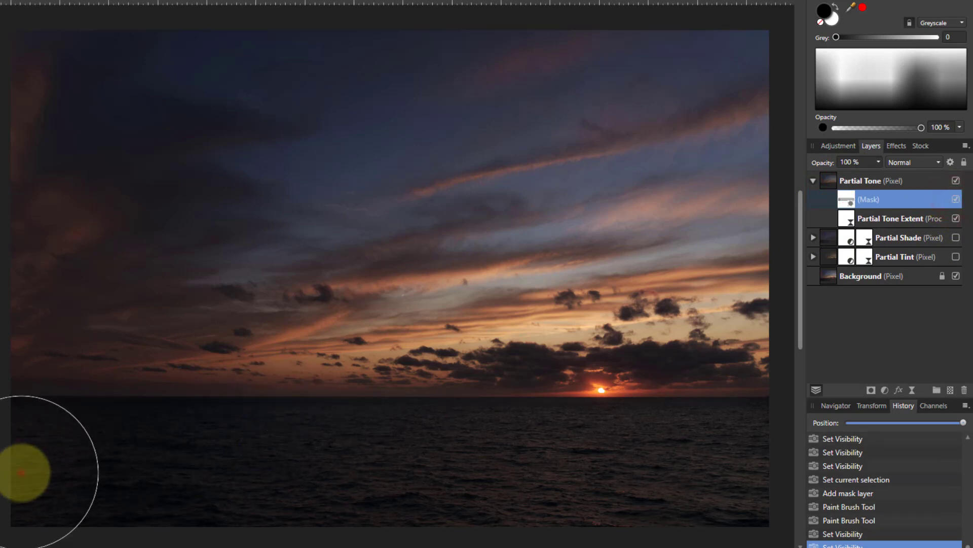
click(759, 467)
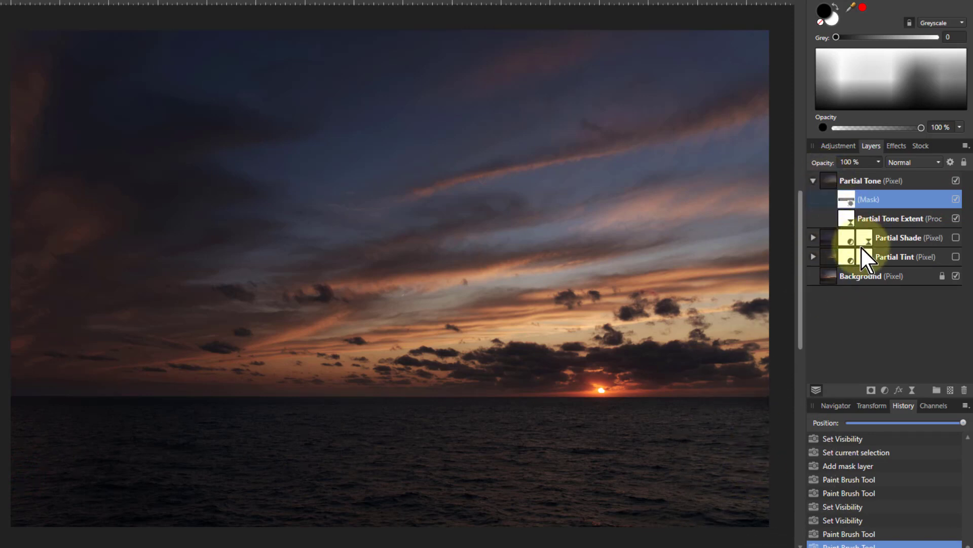
click(956, 238)
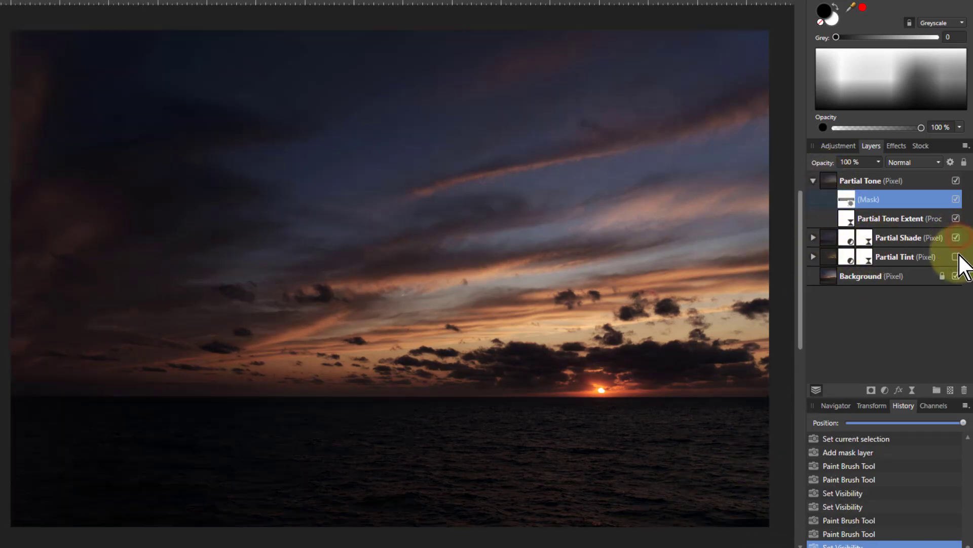
click(957, 257)
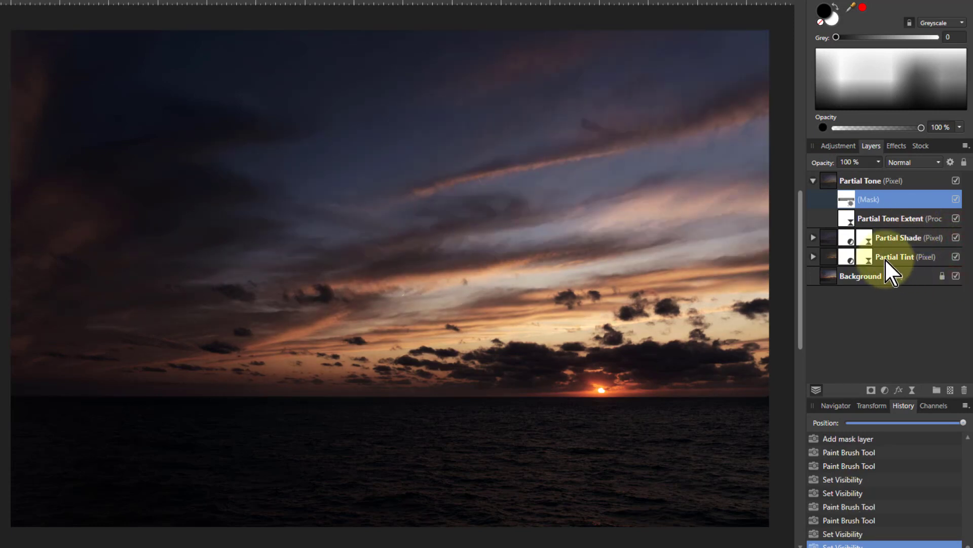
Collapse Partial Tone, select all three partial layers, and toggle their visibility off and back on.
click(851, 182)
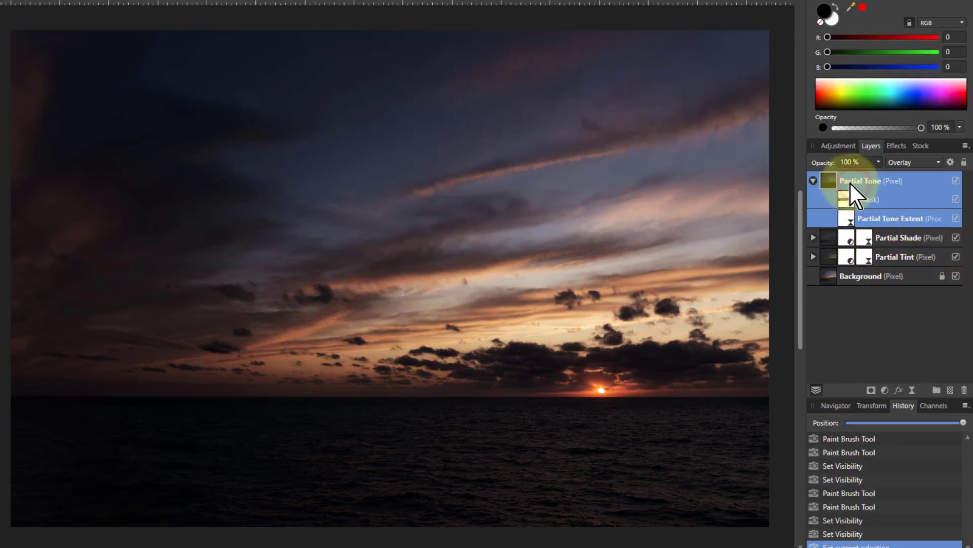
click(813, 180)
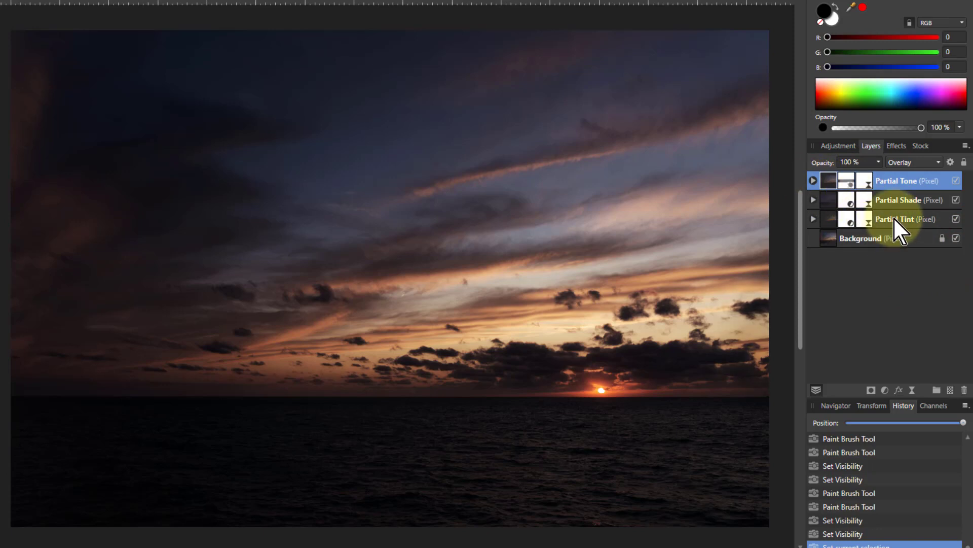
shift+click(893, 218)
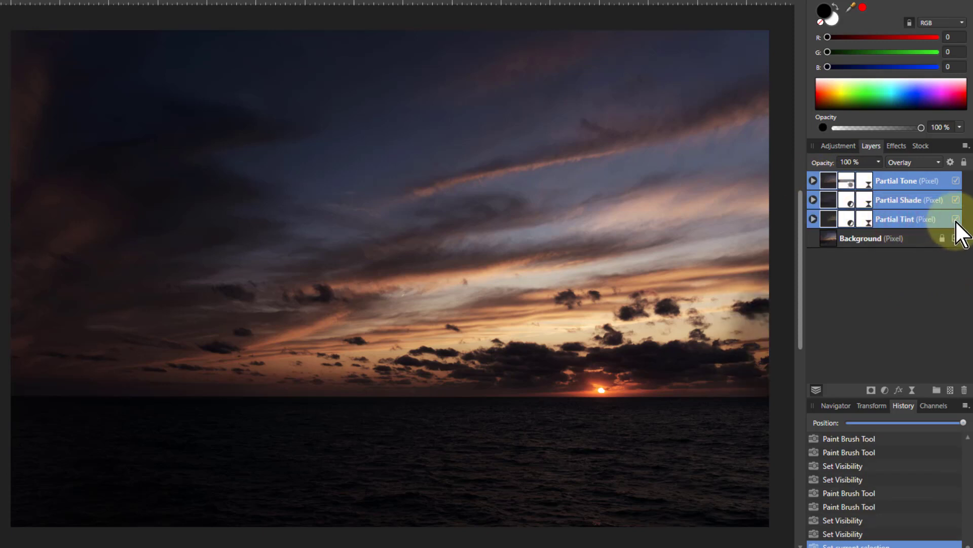
click(956, 219)
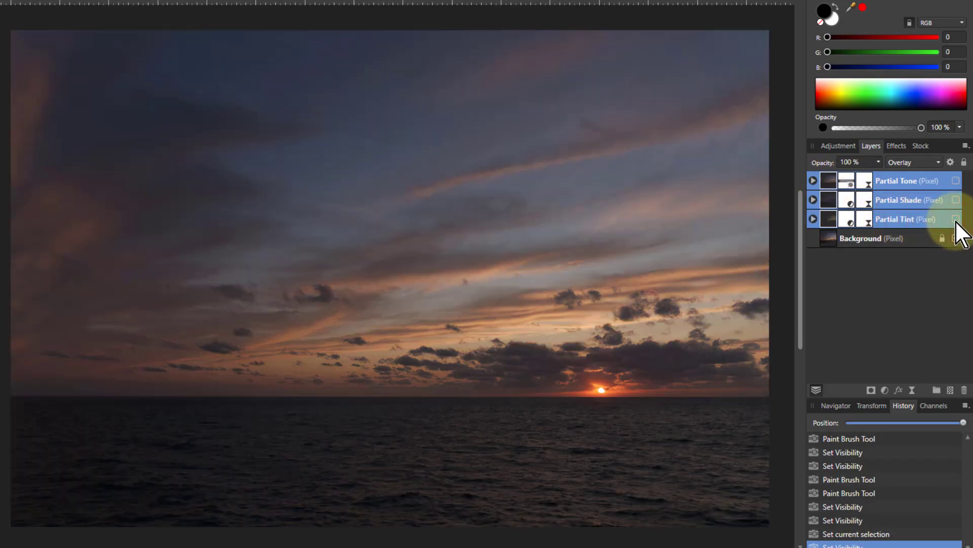
click(956, 220)
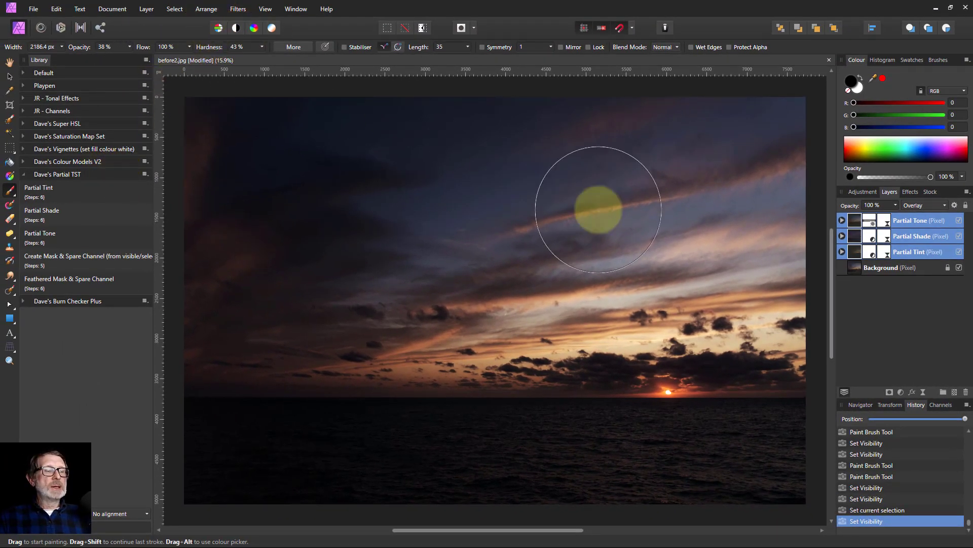
Select all four layers and apply Arrange > Flip Horizontal so the sun sits on the left.
click(856, 270)
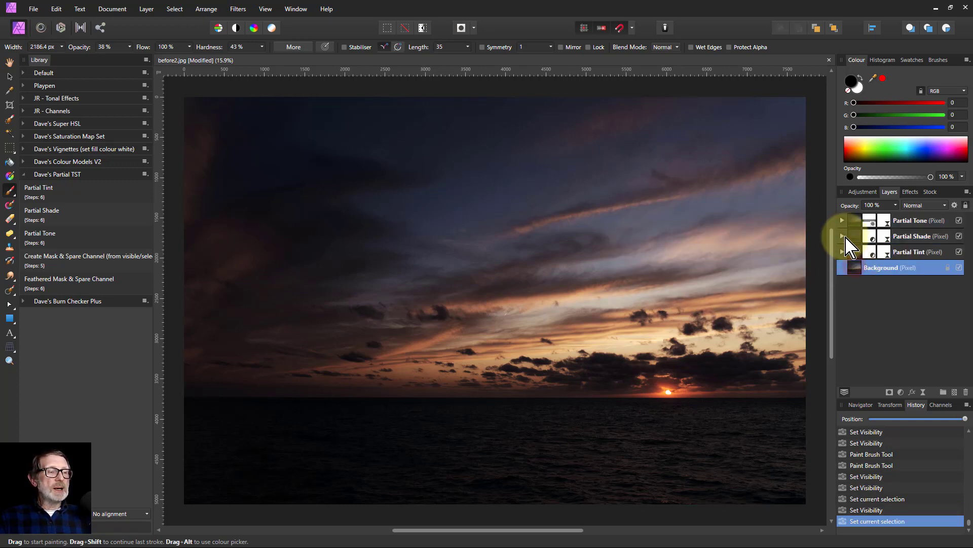
shift+click(856, 223)
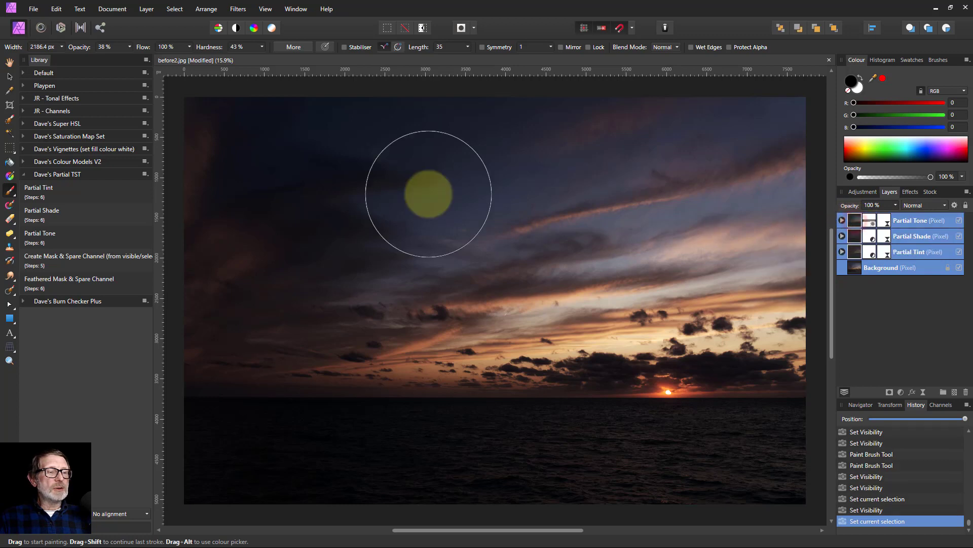
click(206, 9)
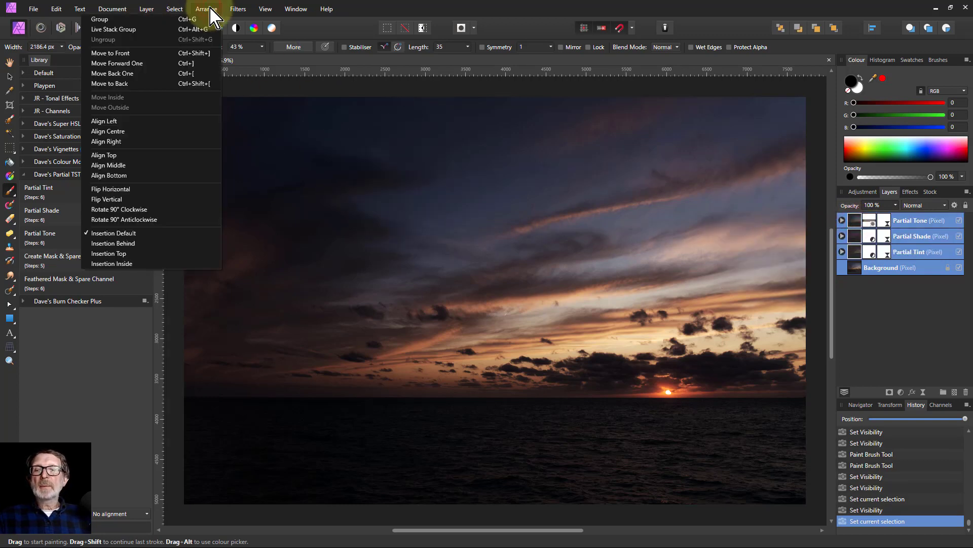
click(159, 193)
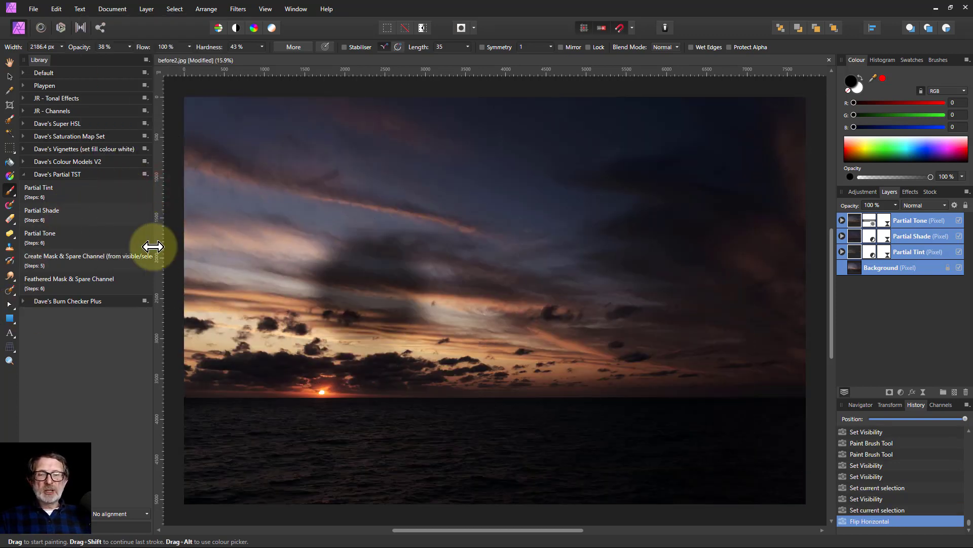
click(10, 62)
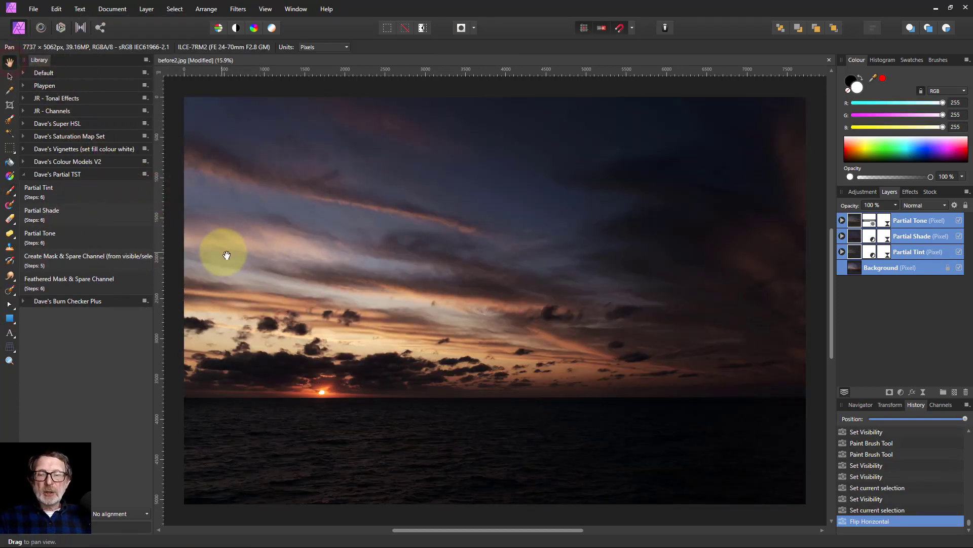